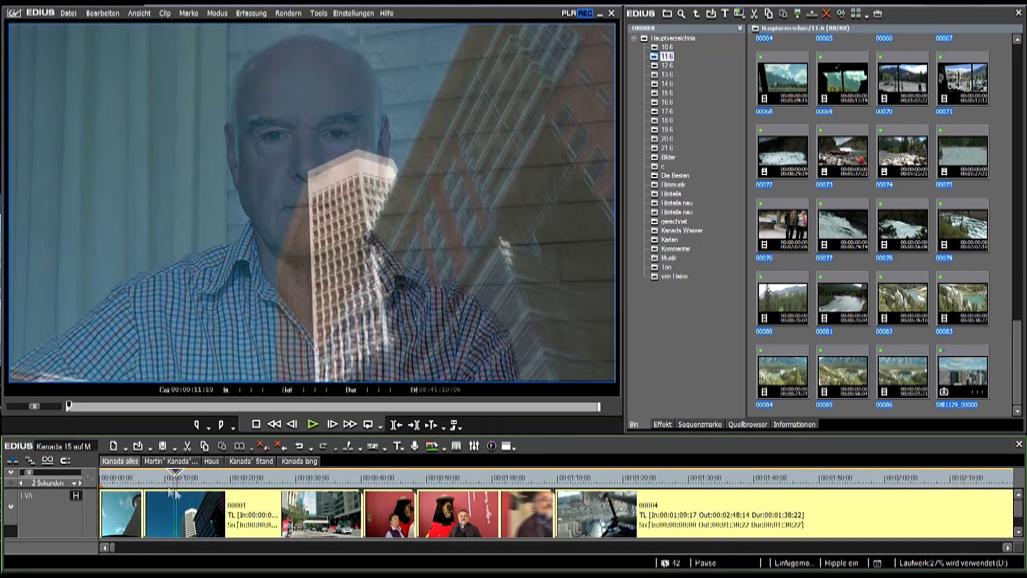
- Review the Kanada alles sequence by scrubbing to about 00:01:17, return near its start and stop playback within the skyscraper shots
left_click(284, 476)
left_click_drag(284, 476, 608, 496)
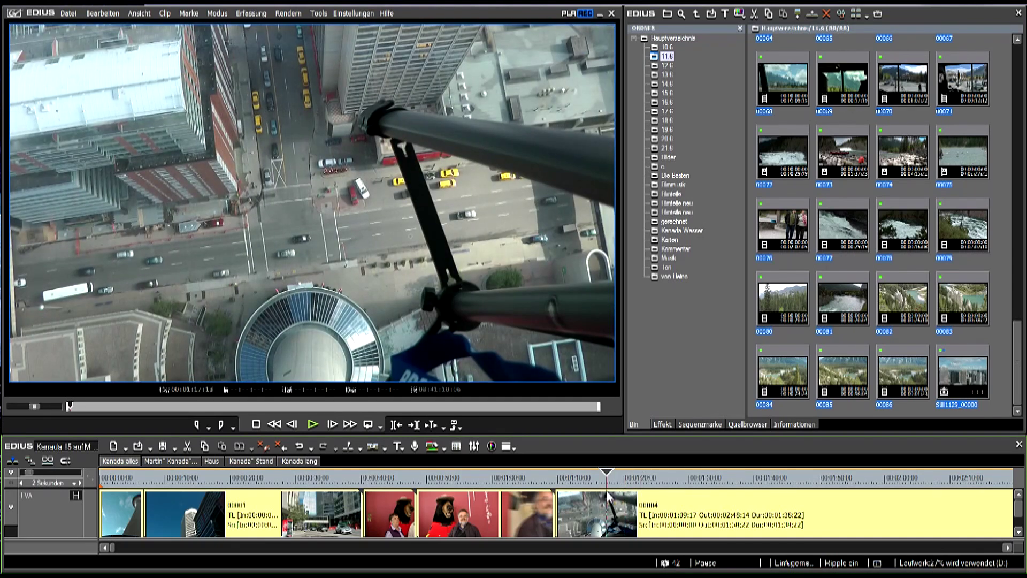
left_click(107, 478)
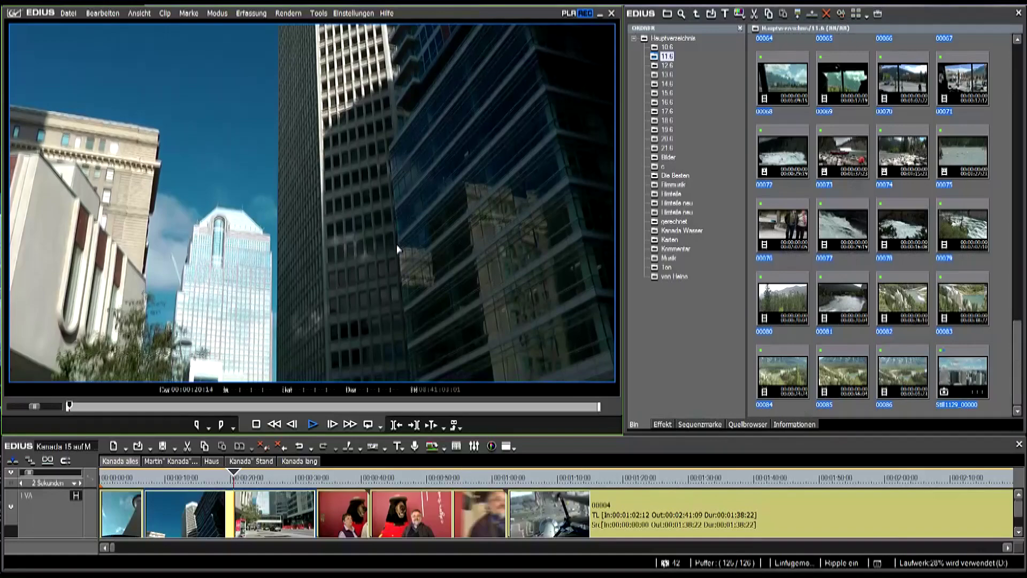
left_click(257, 425)
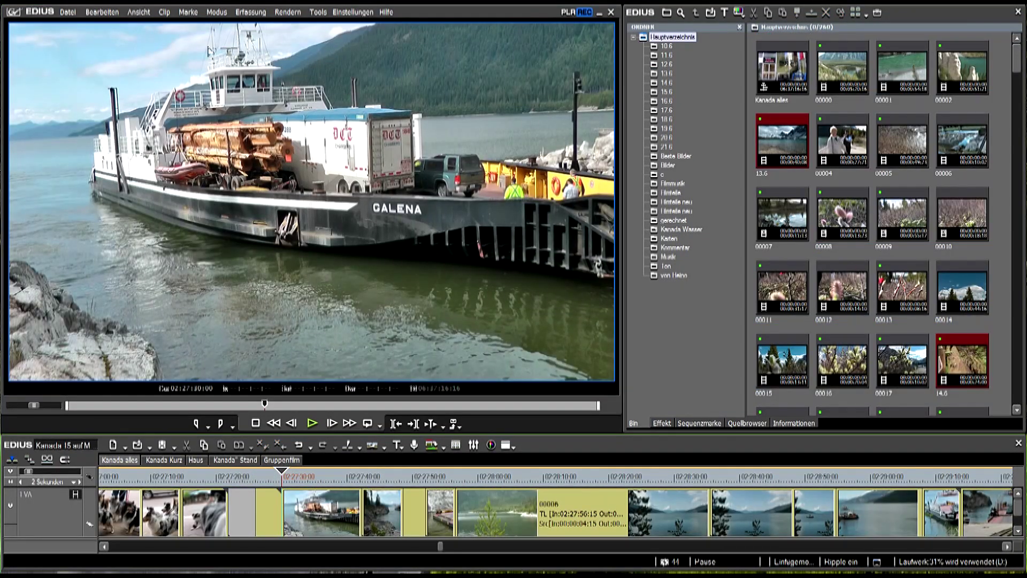
- Add a marker at 02:27:30:00 on the ferry shot in the Kanada alles sequence
left_click(194, 14)
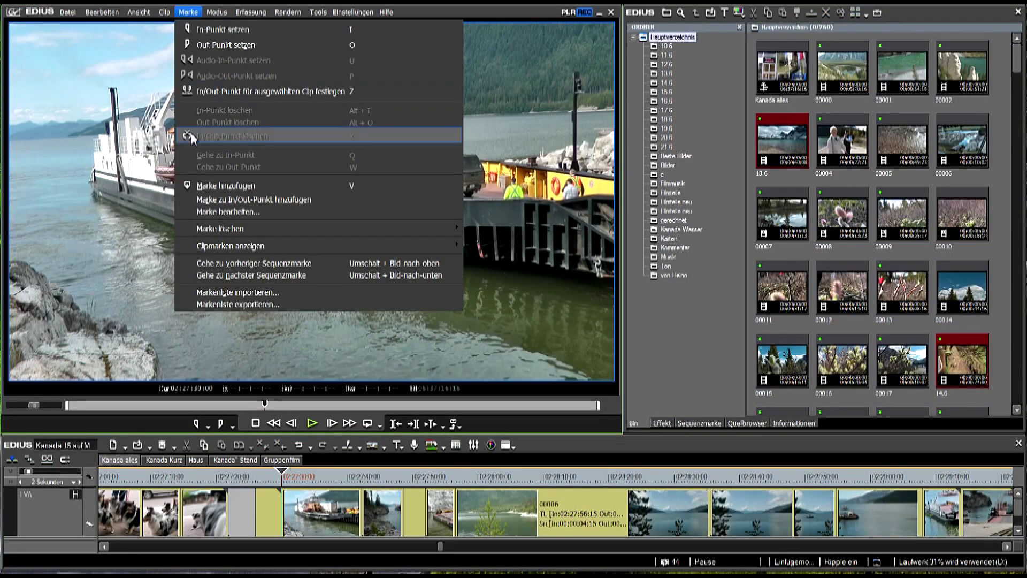
left_click(211, 185)
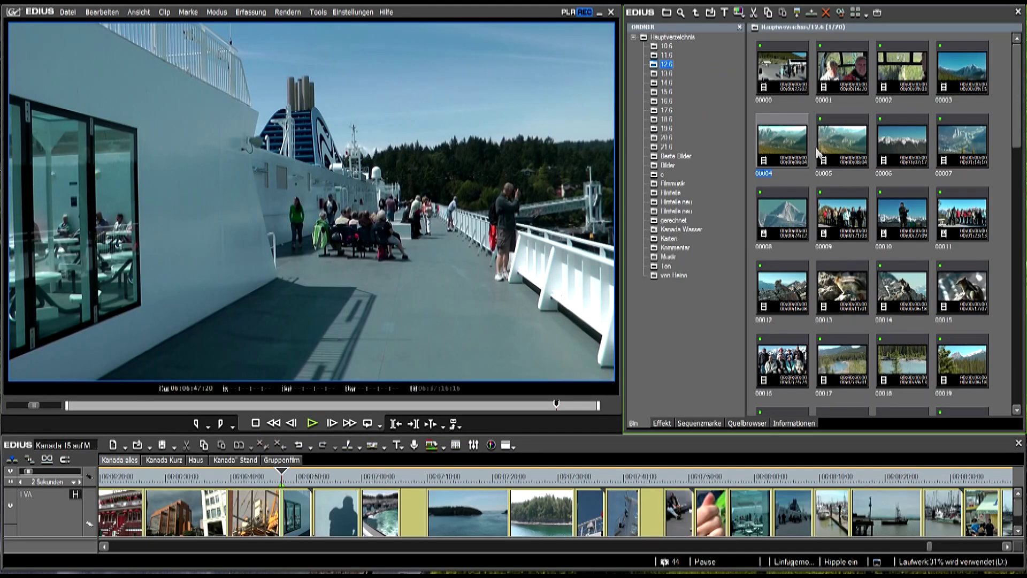
- Set the clip colour of bin clip 00005 in folder 12.6 to Gelb
left_click(839, 143)
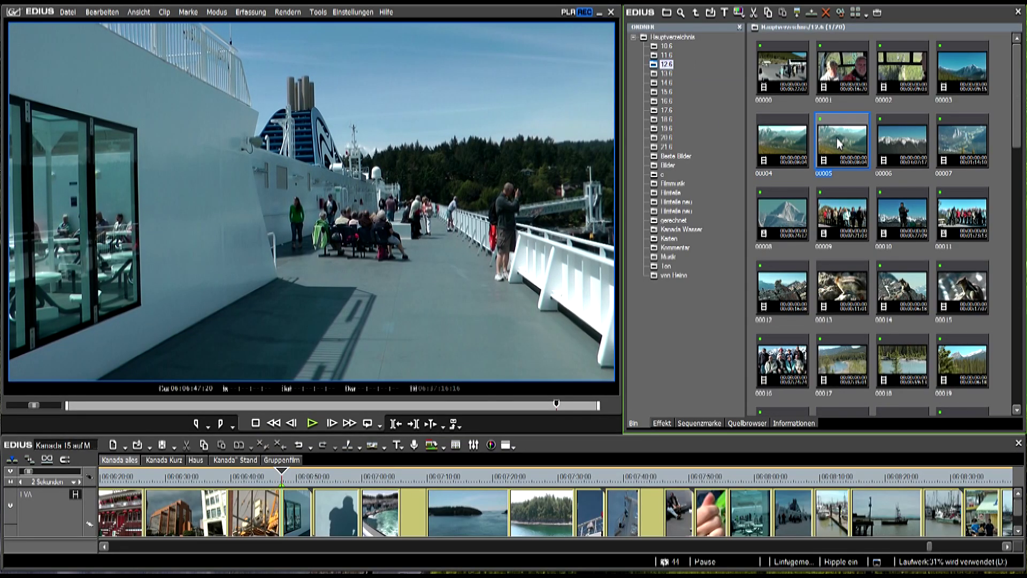
right_click(839, 143)
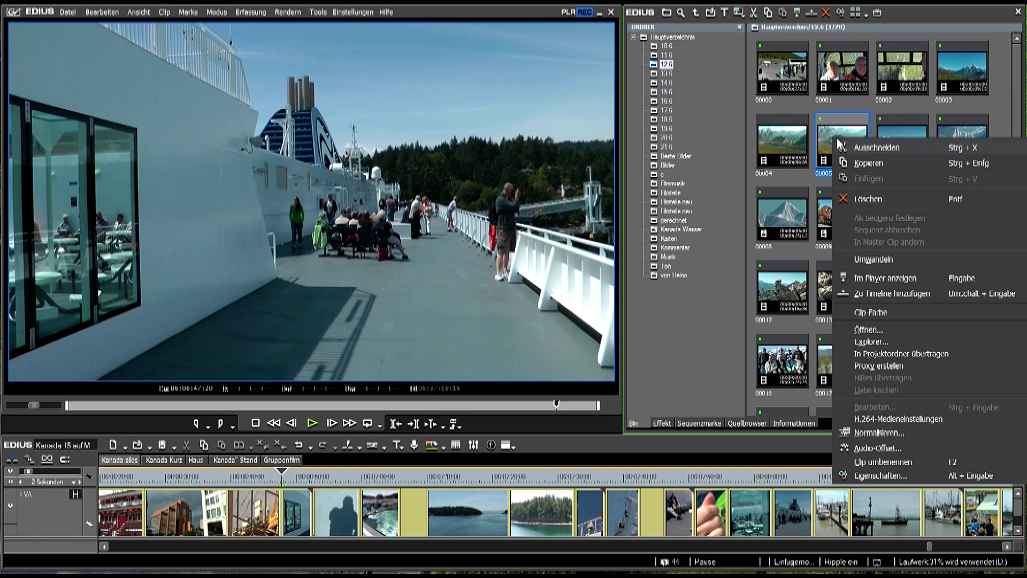
mouse_move(873, 316)
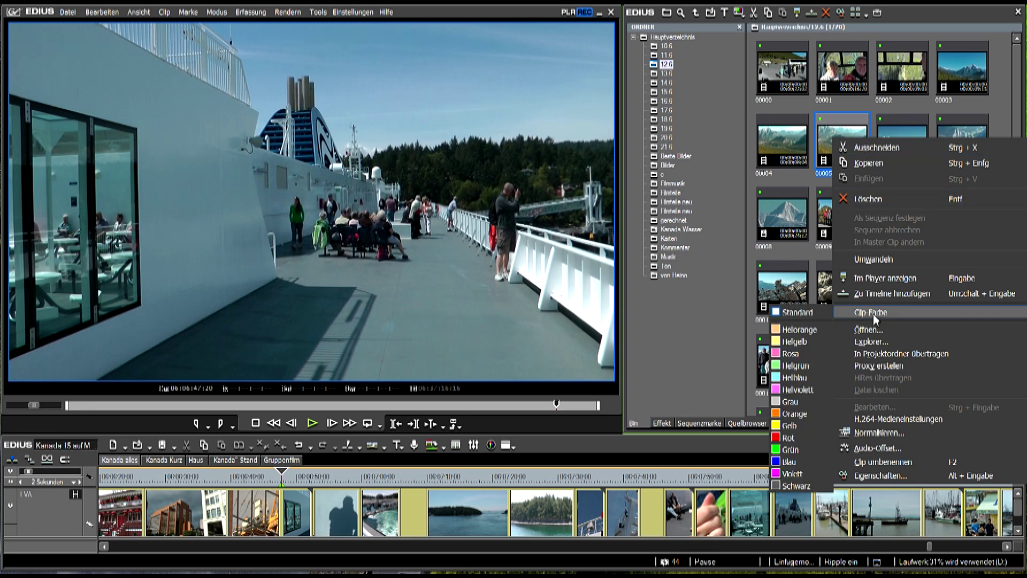
left_click(782, 427)
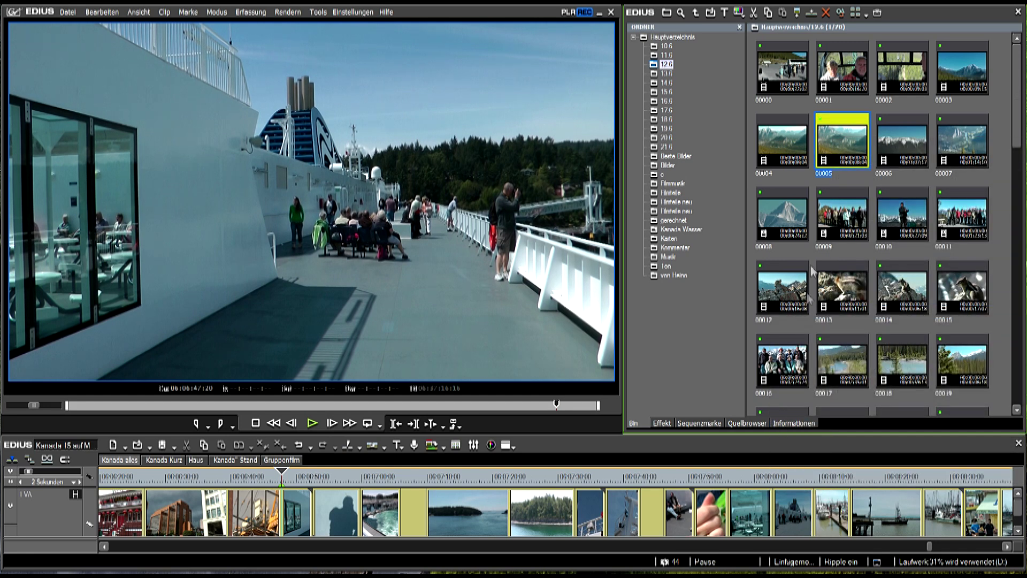
- Select bin clips 00006 through 00016 in folder 12.6 and set their clip colour to Rot
left_click(912, 151)
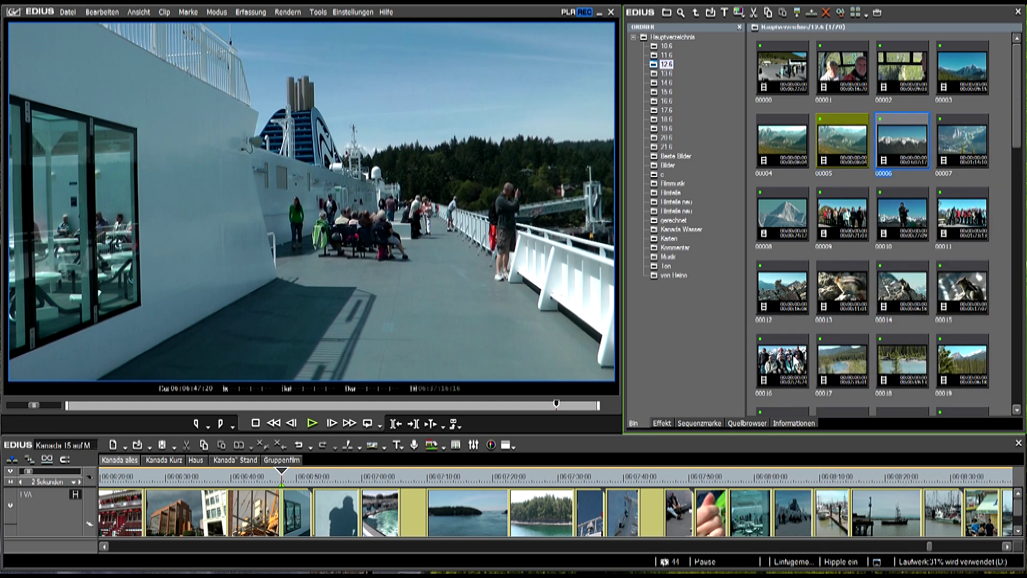
left_click(783, 361, "shift")
right_click(792, 356)
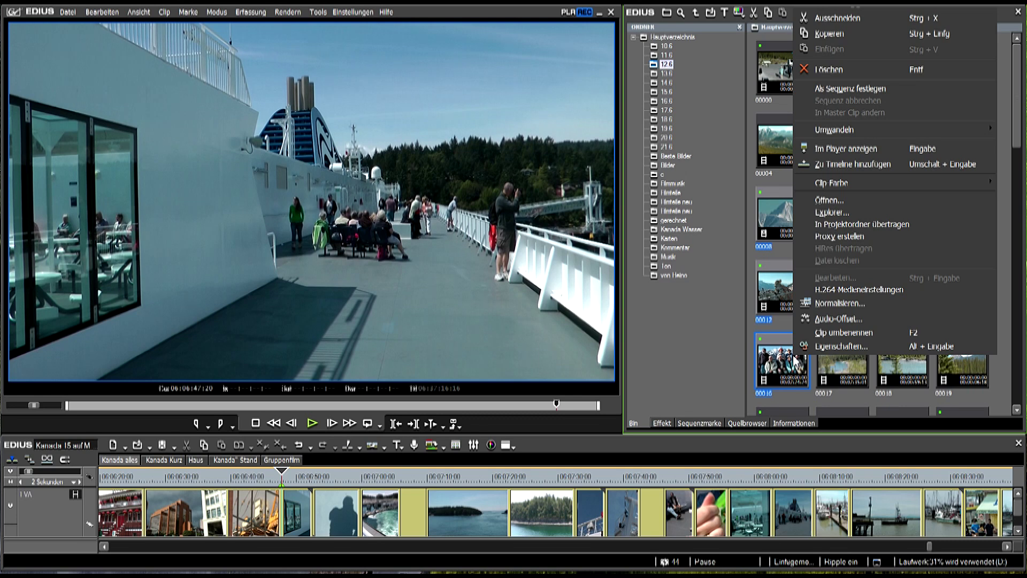
mouse_move(837, 182)
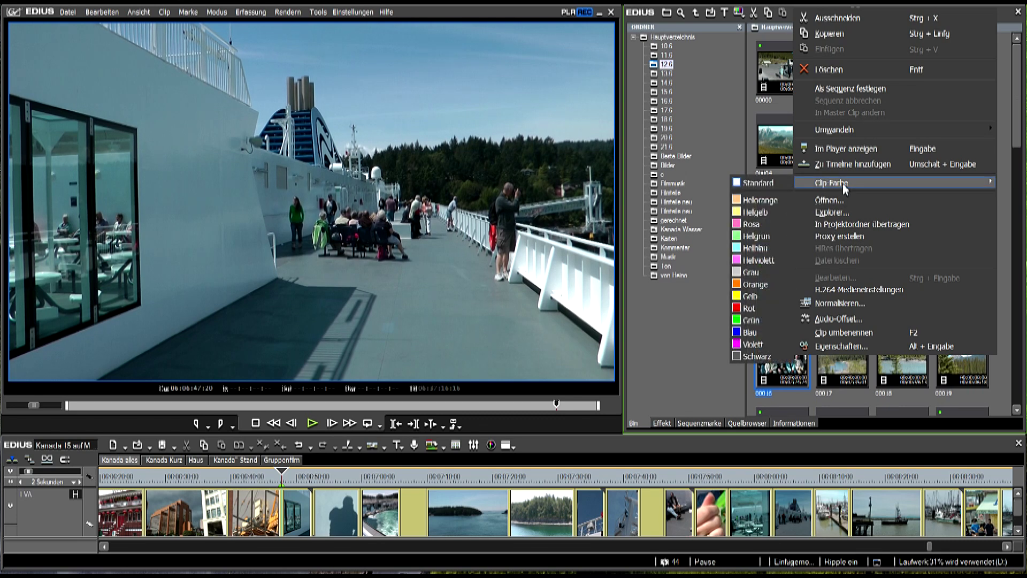
left_click(737, 307)
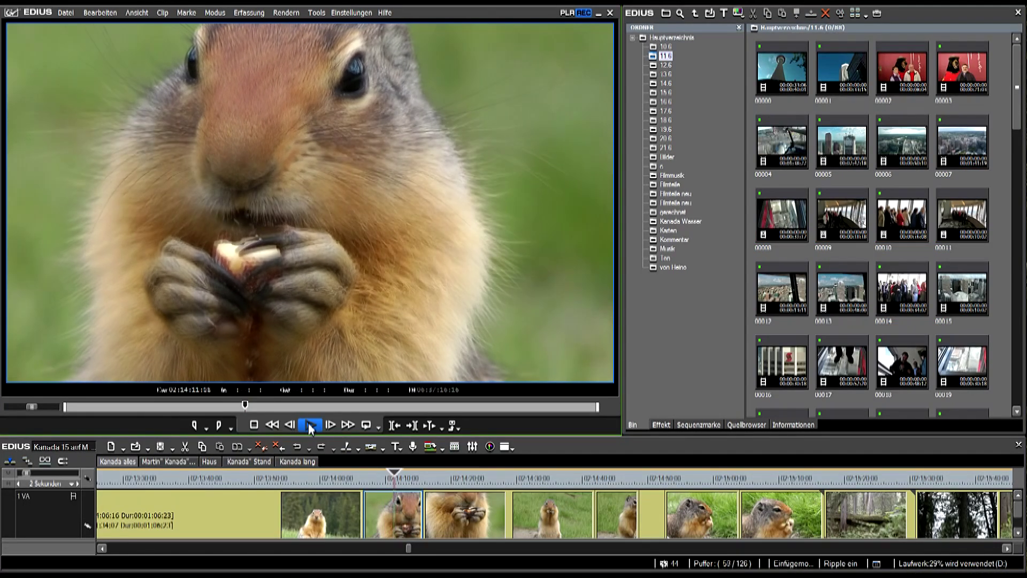
- Stop playback on the ground squirrel close-up, copy that timeline clip and paste it into the Beste Bilder folder
left_click(310, 425)
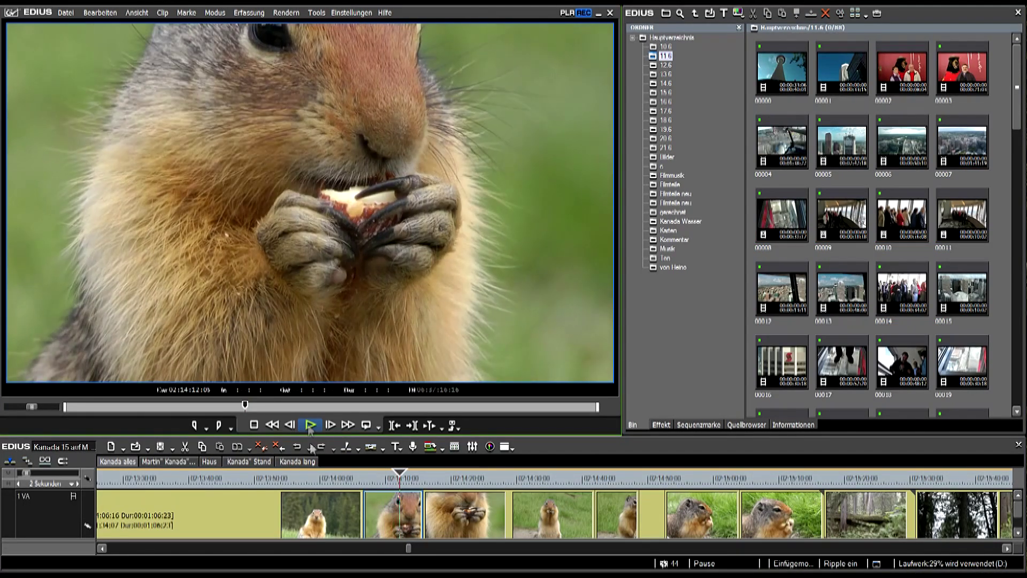
right_click(382, 511)
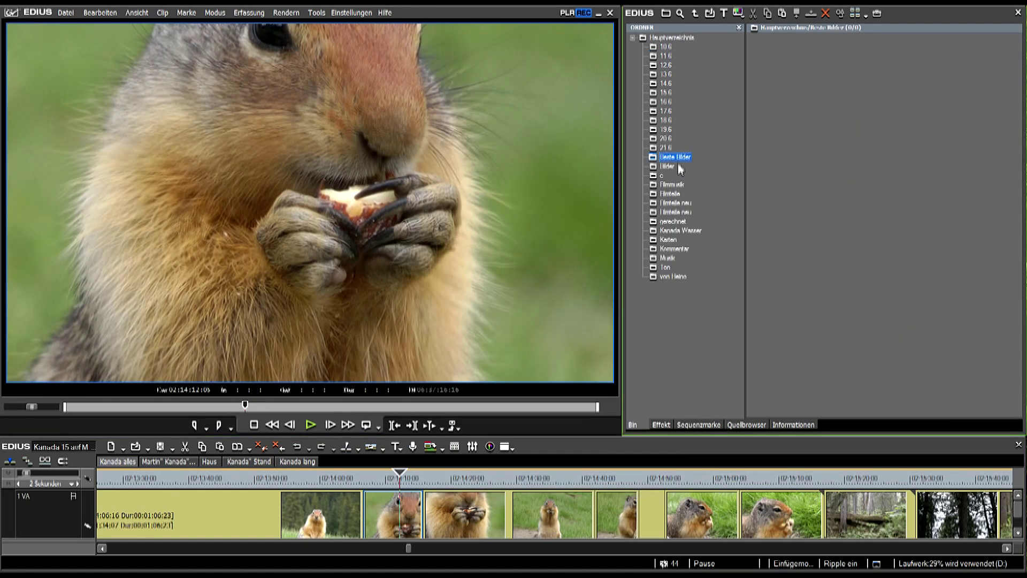
right_click(774, 44)
left_click(815, 56)
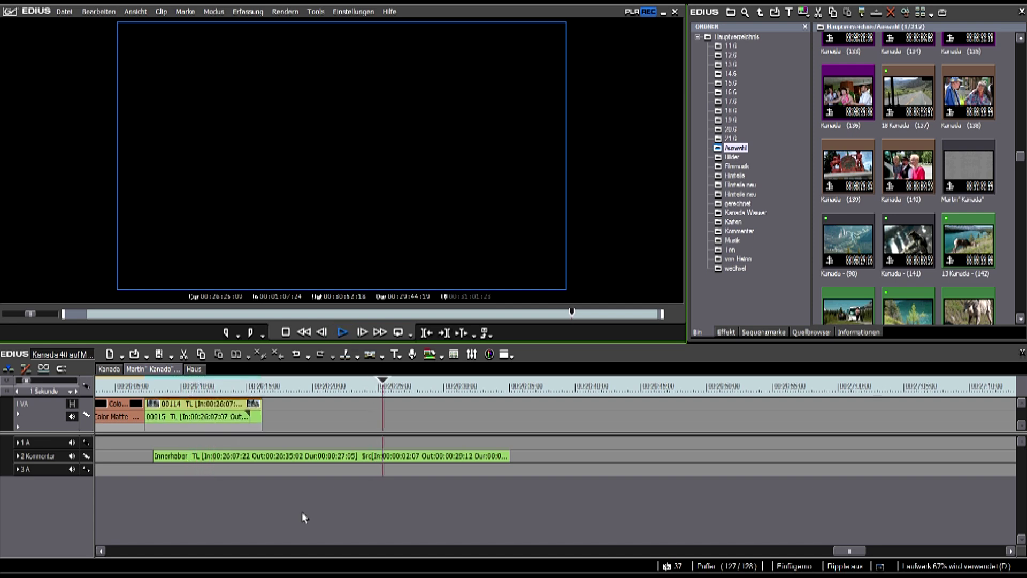
- Play the street musician section of the Martin Kanada sequence and return the playhead to about 00:26:07
key("space")
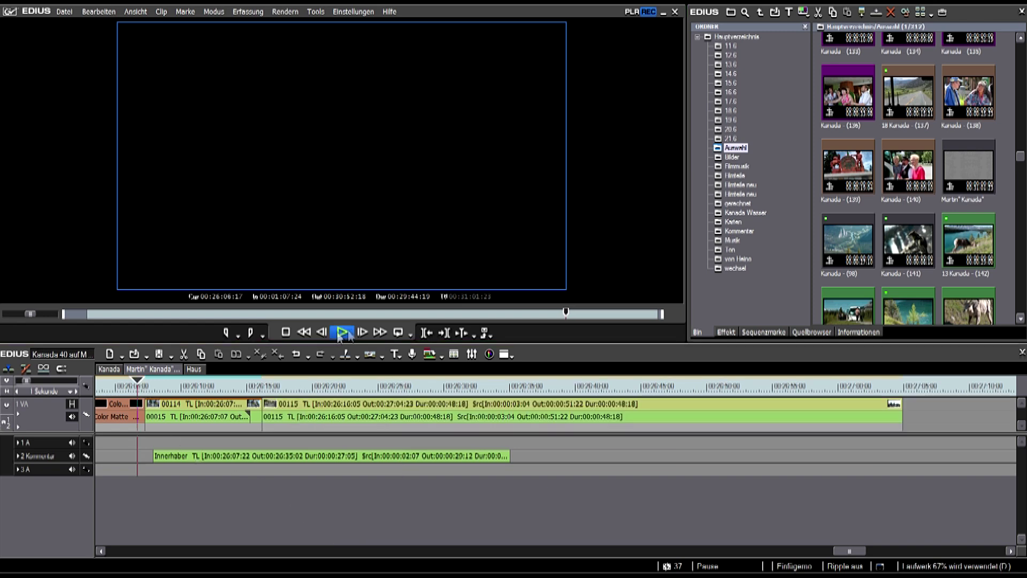
key("space")
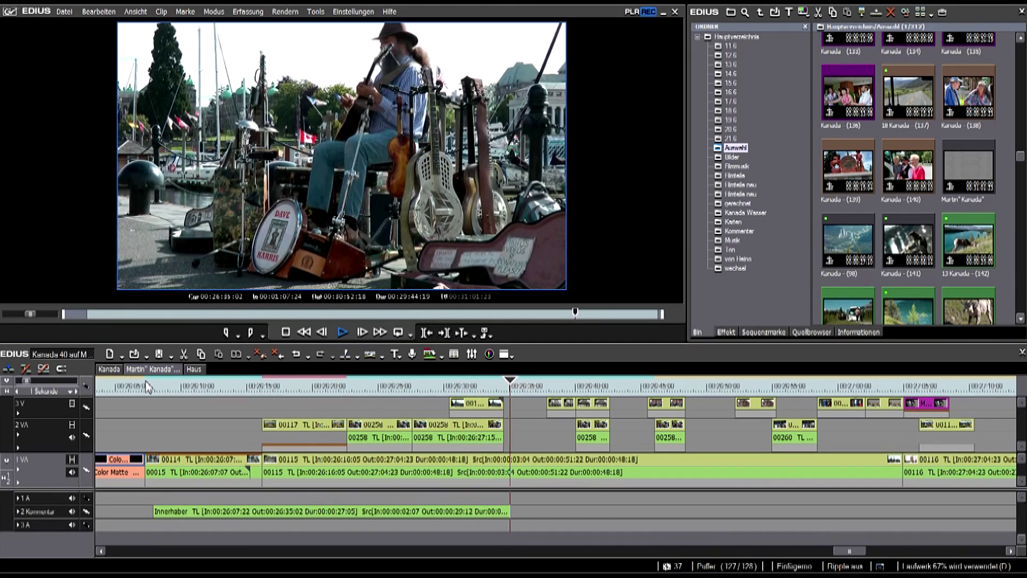
left_click(156, 386)
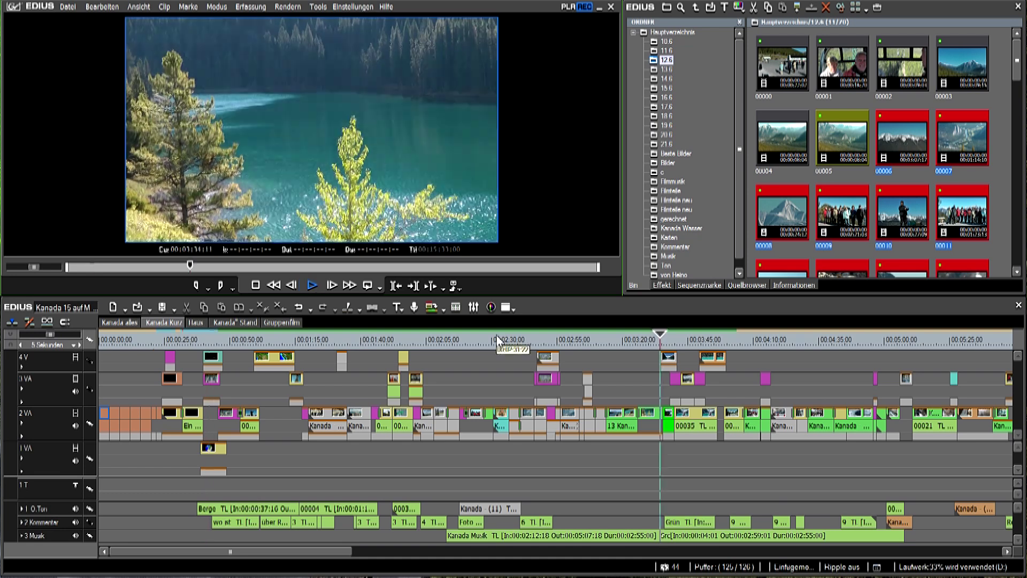
- Toggle the video of track 4 V in the Kanada Kurz sequence
left_click(75, 357)
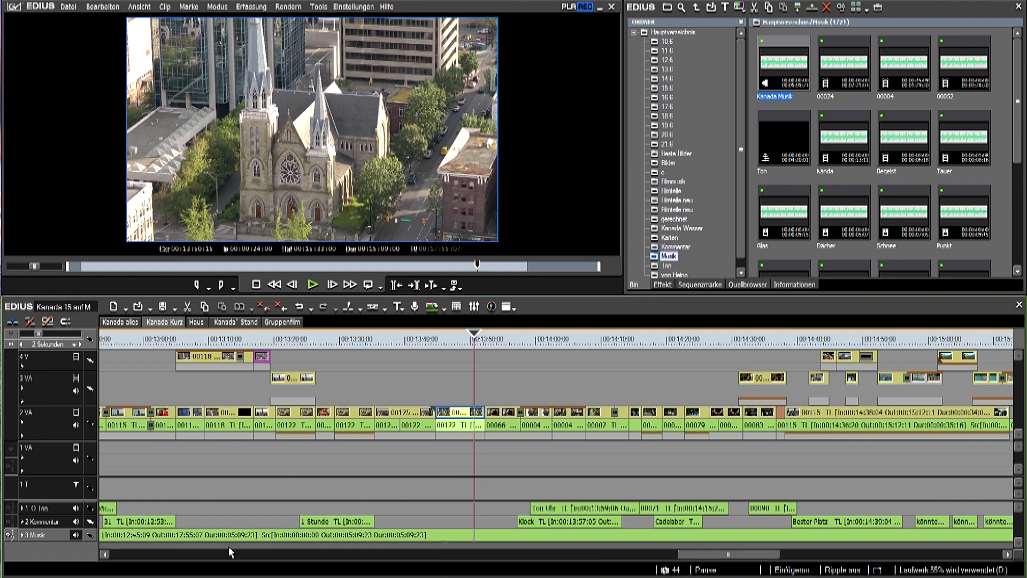
- Delete the selected church clip 00122 from track 2 VA and close the gap it leaves
right_click(464, 418)
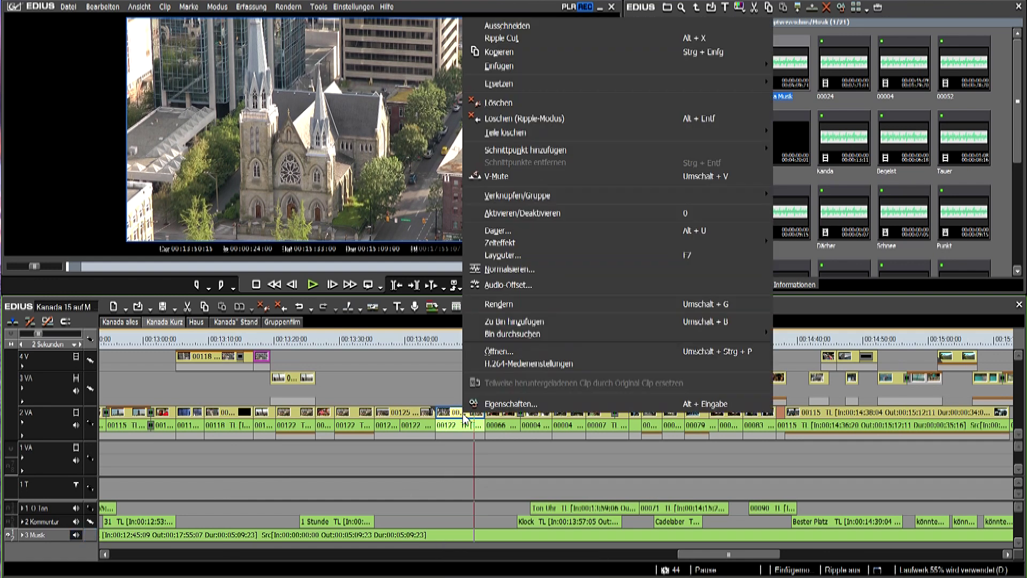
left_click(480, 110)
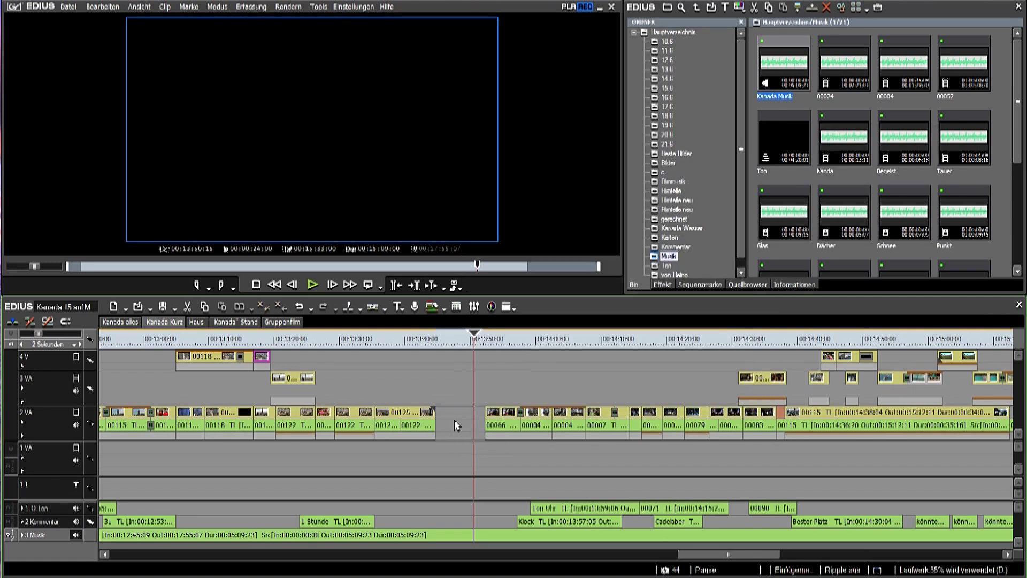
right_click(454, 419)
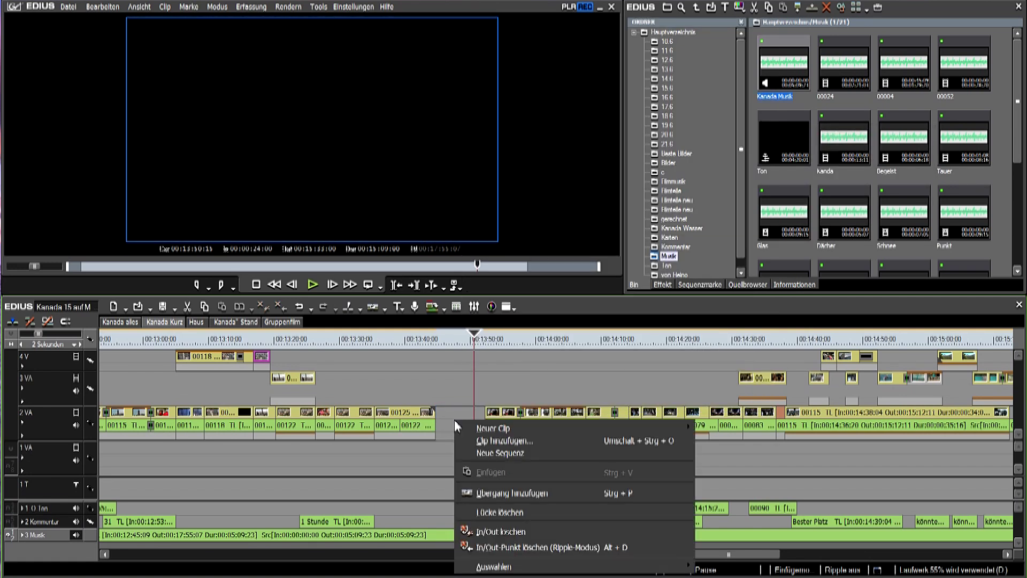
left_click(477, 512)
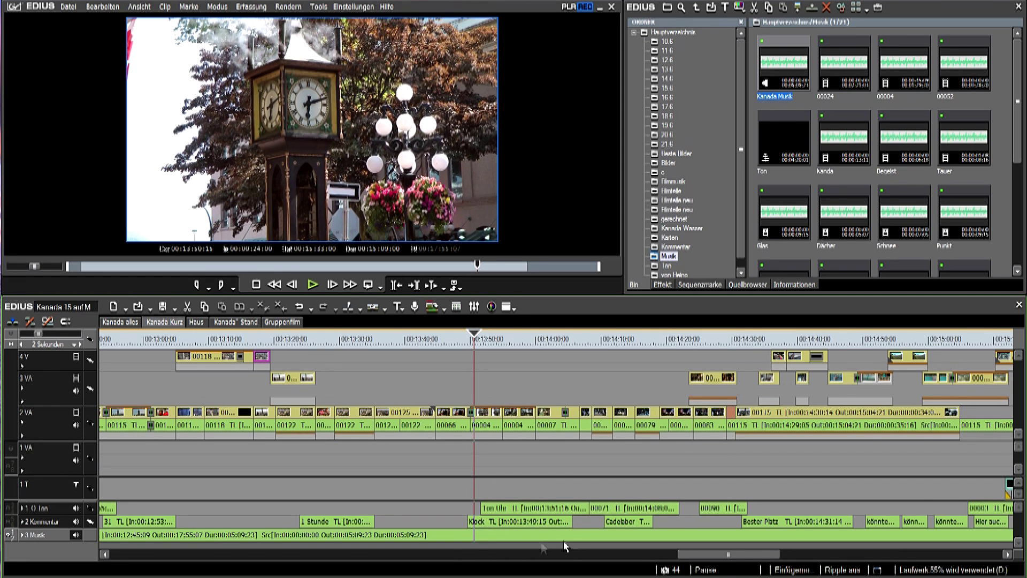
- Undo the gap removal and the deletion of the church clip
left_click(300, 310)
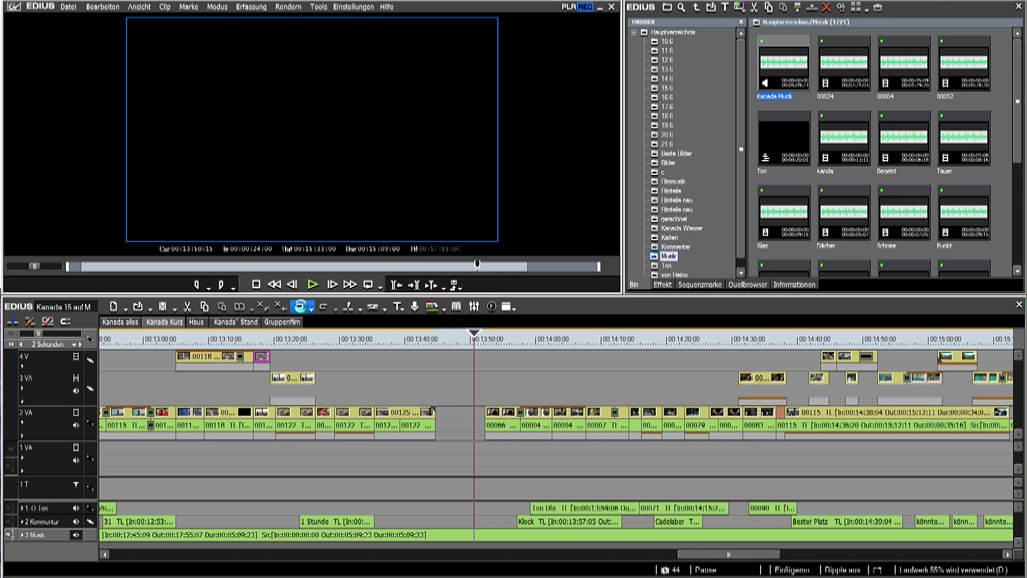
left_click(300, 309)
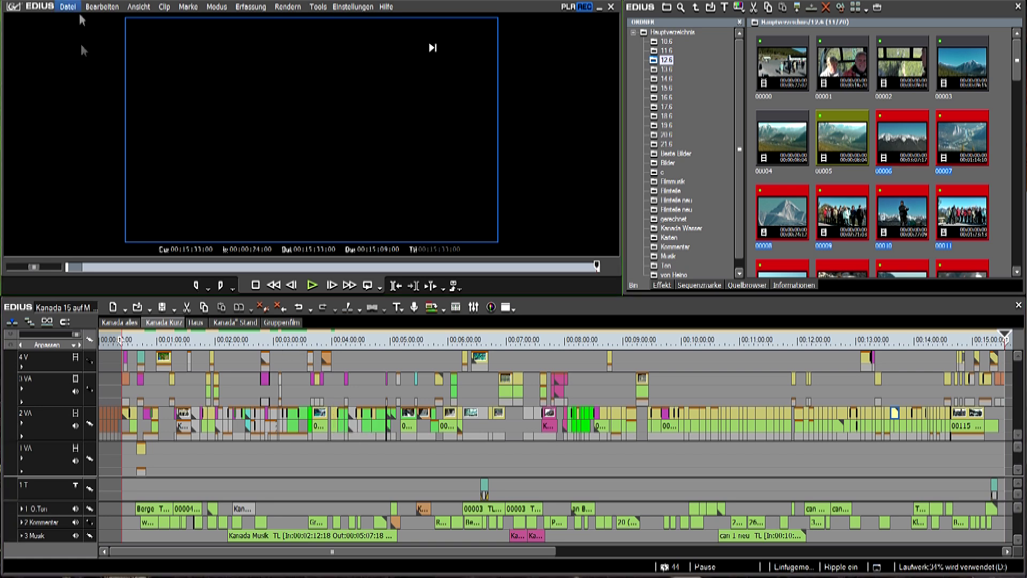
- Define the range between In and Out of the Kanada Kurz timeline as a nested sequence
left_click(102, 8)
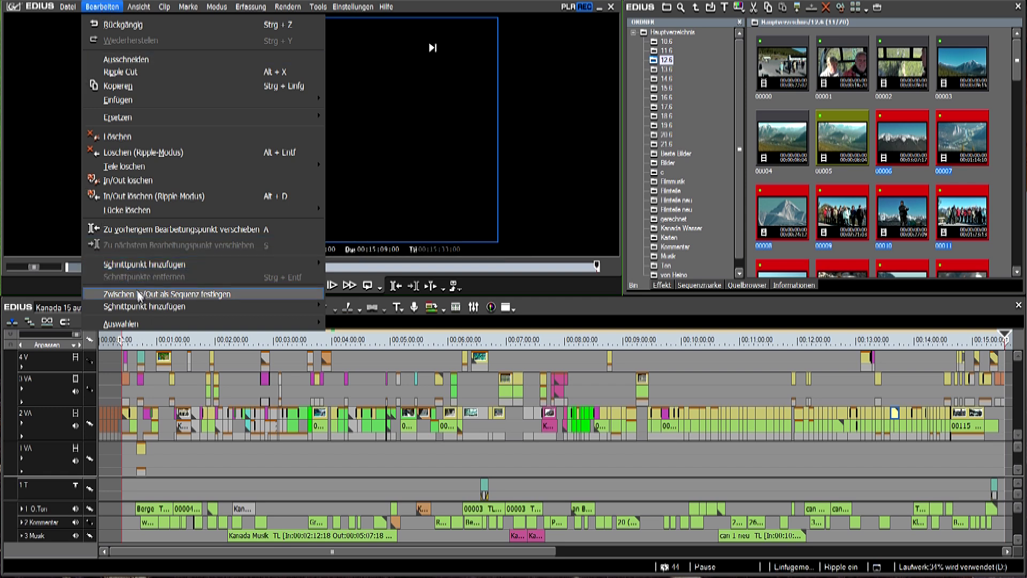
left_click(187, 297)
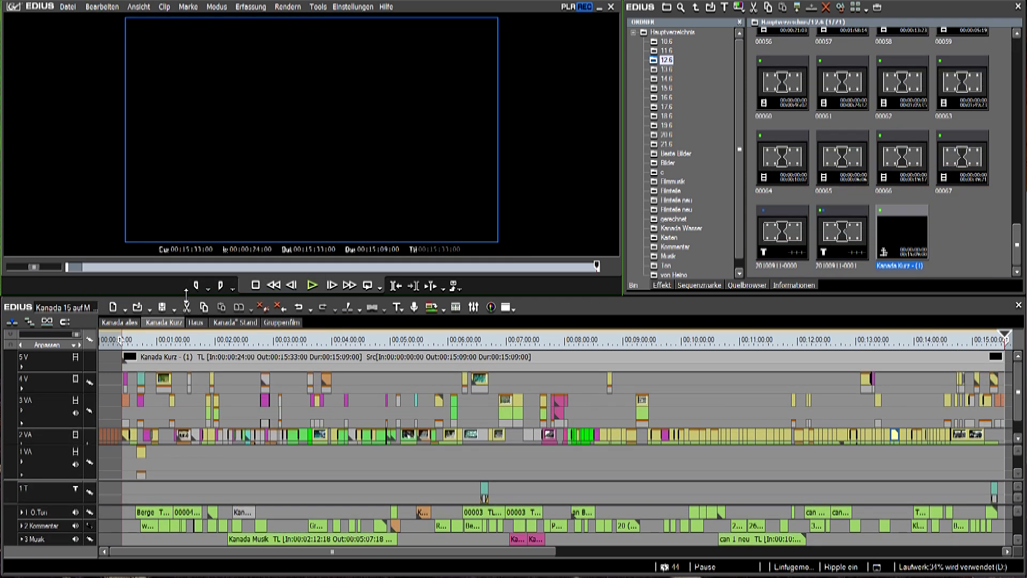
- Apply the Farbabgleich effect from Meine Effekte to the nested sequence clip on track 5 V
left_click(666, 286)
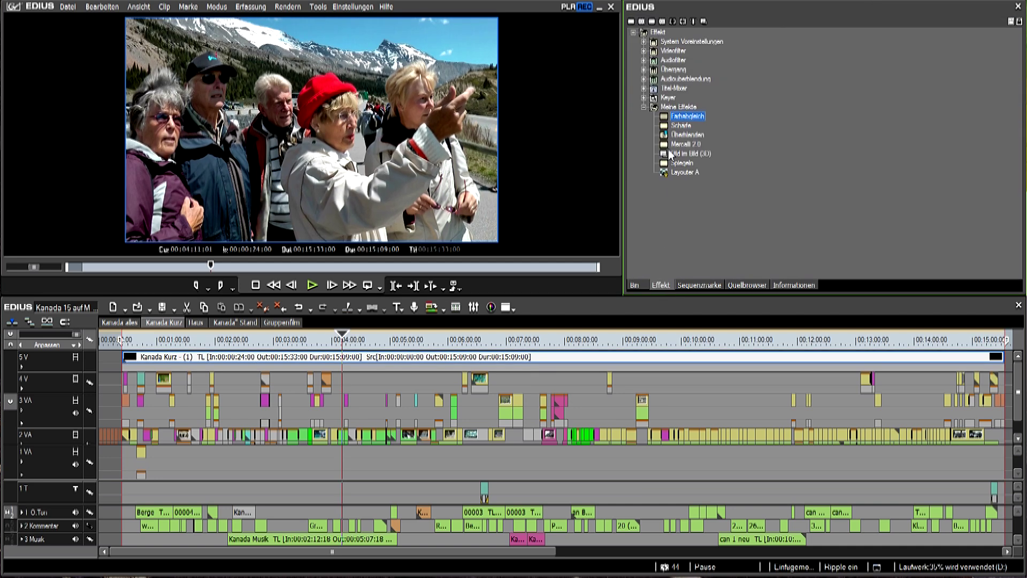
left_click(675, 117)
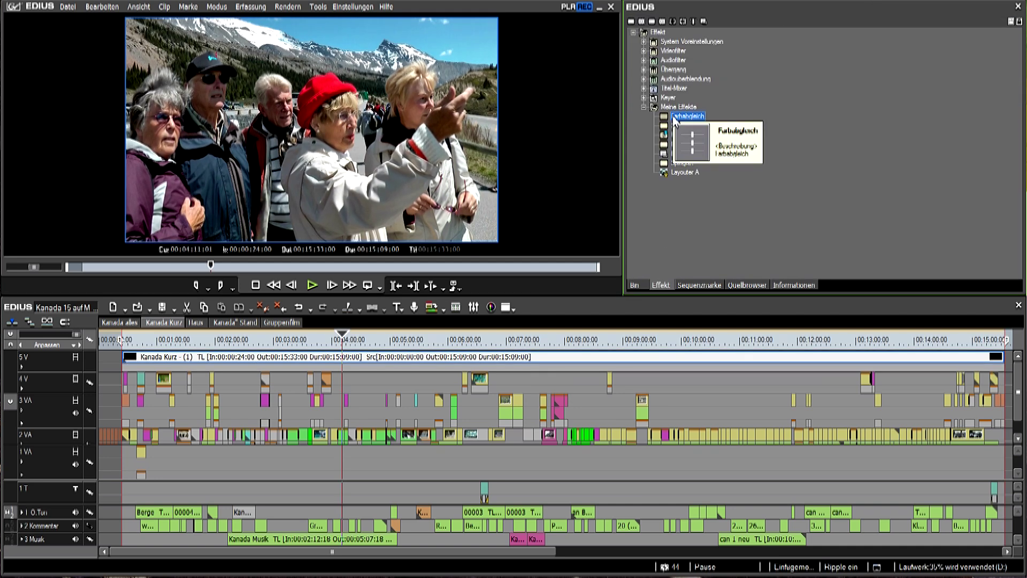
left_click_drag(675, 117, 515, 364)
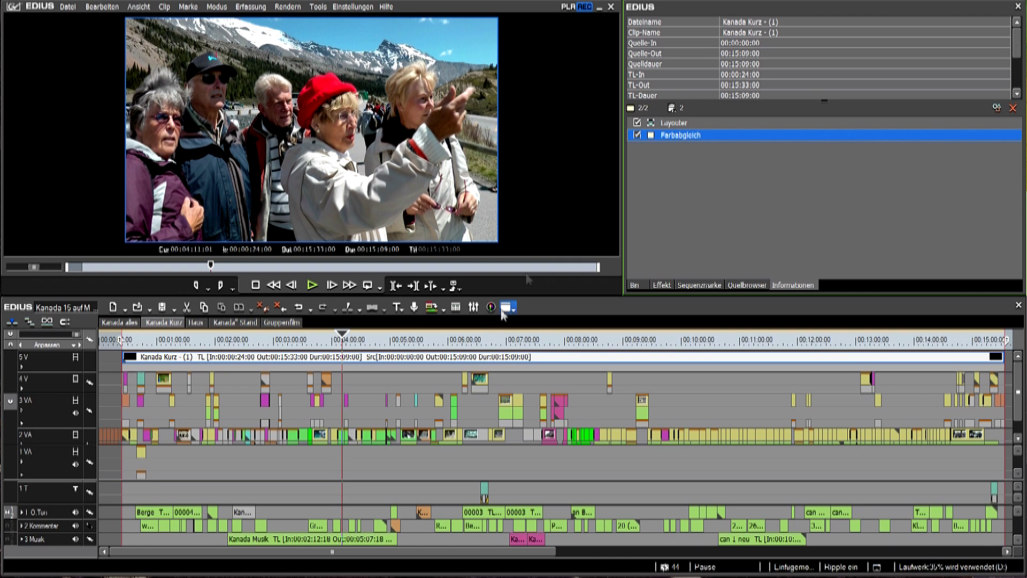
- Set the Farbabgleich effect's Chroma to 6 and Helligkeit to -10, and accept the settings
double_click(905, 138)
left_click_drag(758, 40, 765, 43)
left_click_drag(759, 68, 756, 73)
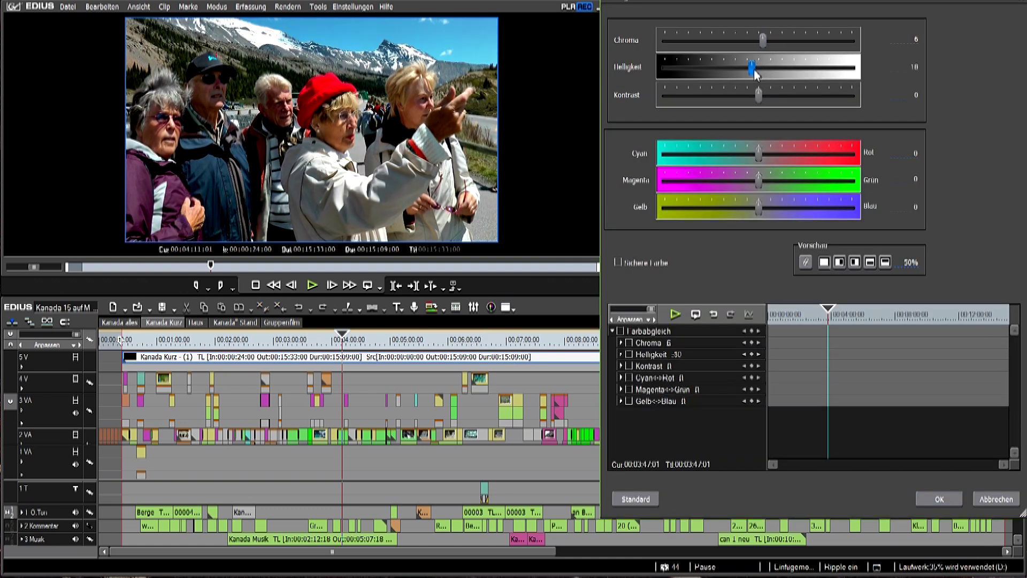
key("Return")
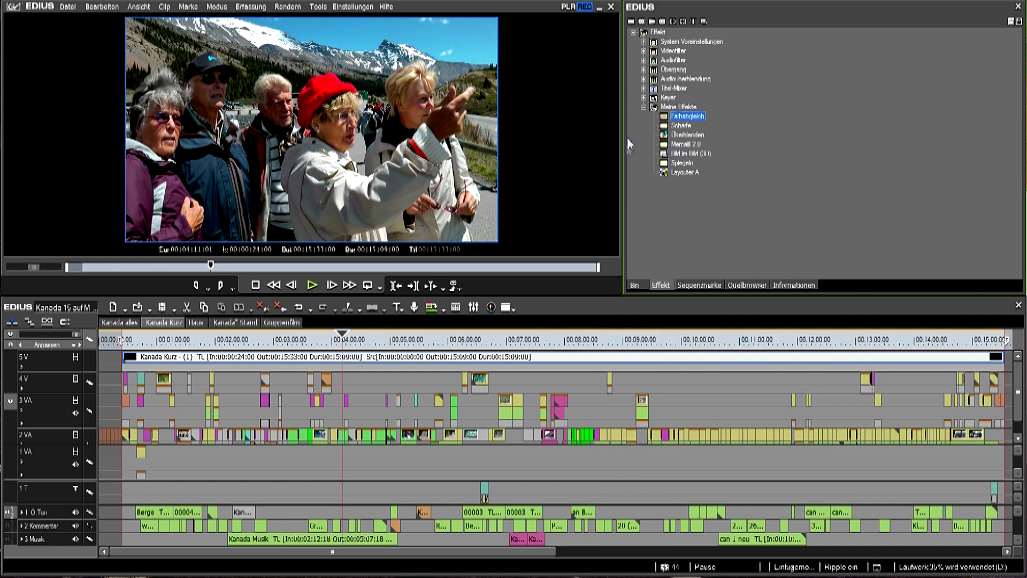
- Apply the Schärfe effect to the nested sequence clip on track 5 V with a sharpness of 8
left_click_drag(678, 130, 963, 133)
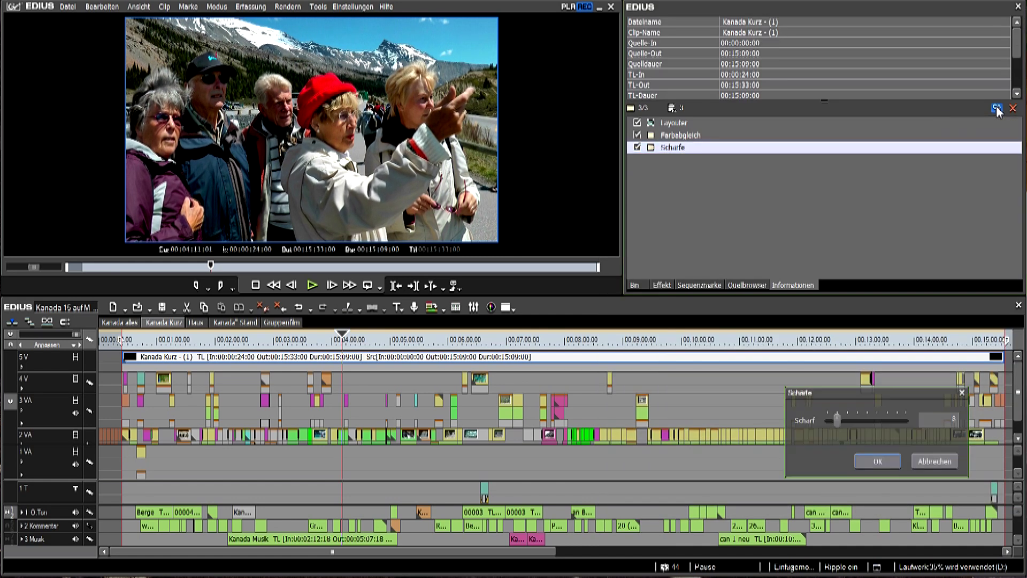
left_click(870, 462)
left_click_drag(562, 339, 801, 366)
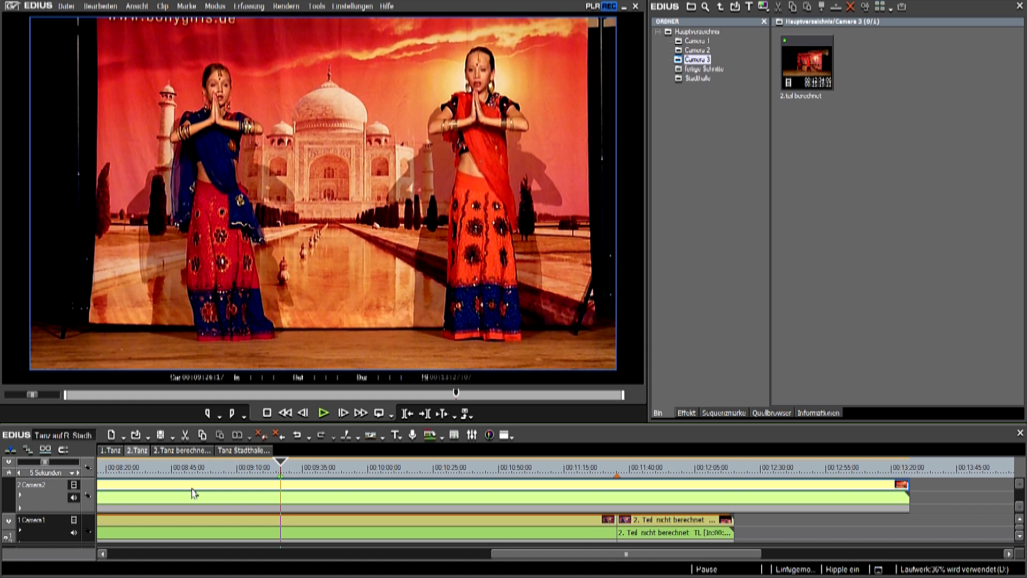
- Hide the video of track 2 Camera2 and apply the Farbabgleich effect from Meine Effekte to the long clip on 1 Camera1
mouse_move(193, 493)
left_click(74, 483)
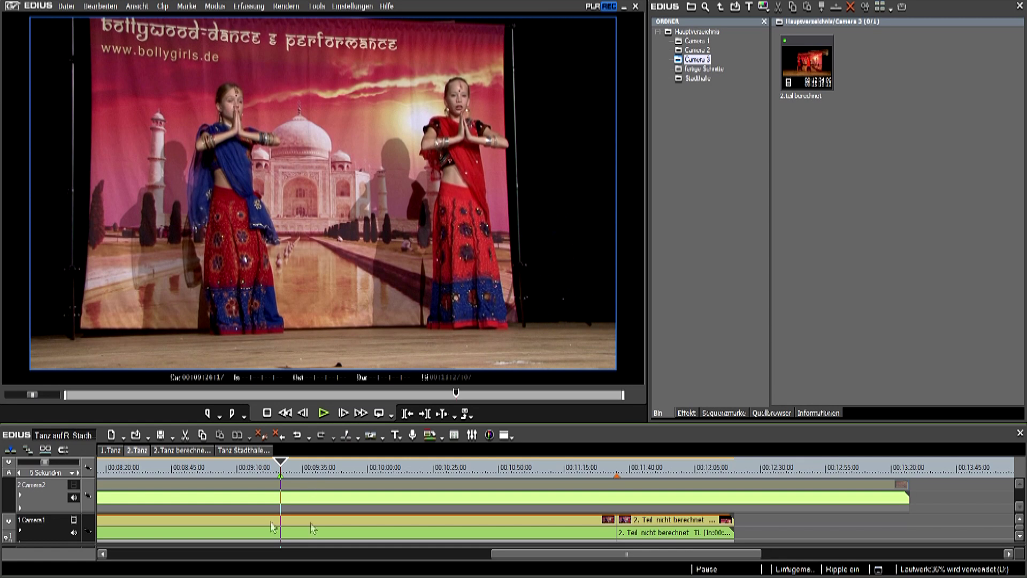
left_click(687, 413)
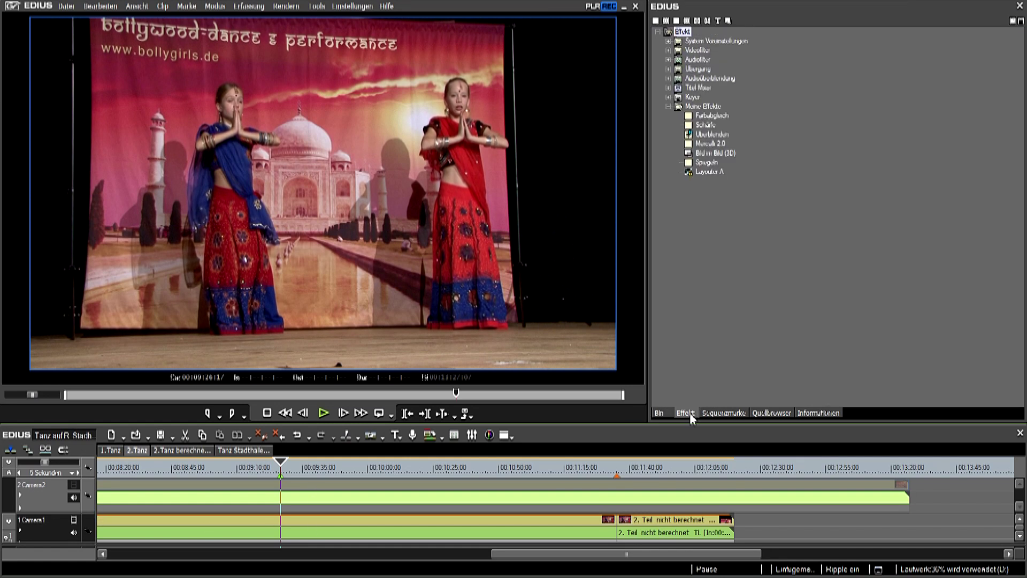
left_click(706, 117)
left_click_drag(706, 117, 652, 239)
left_click_drag(533, 459, 506, 514)
- Set the Farbabgleich effect's Chroma, Helligkeit, Kontrast and Cyan-Rot to 10 each, and shift Gelb-Blau slightly towards yellow
left_click(997, 110)
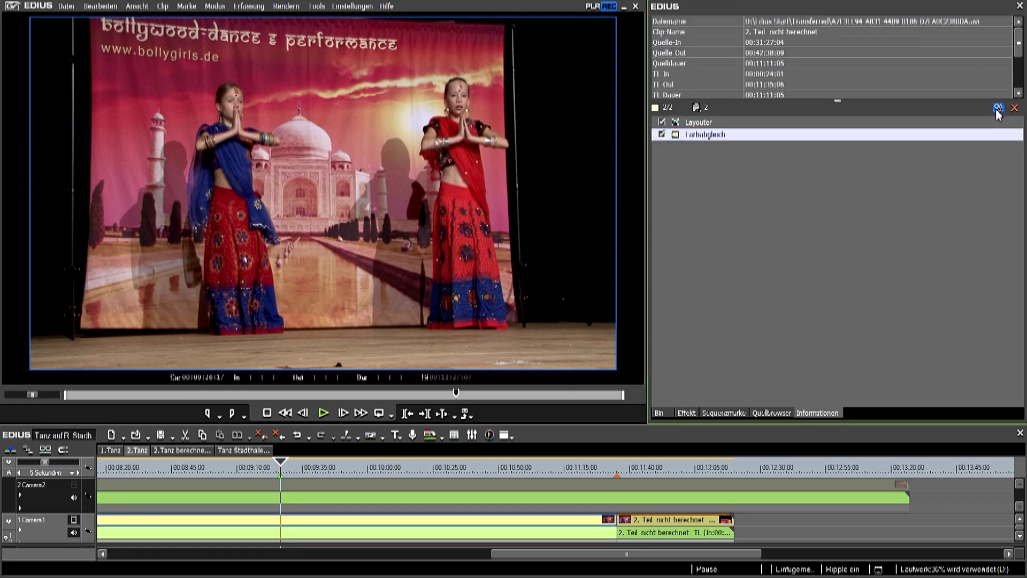
left_click_drag(759, 40, 767, 42)
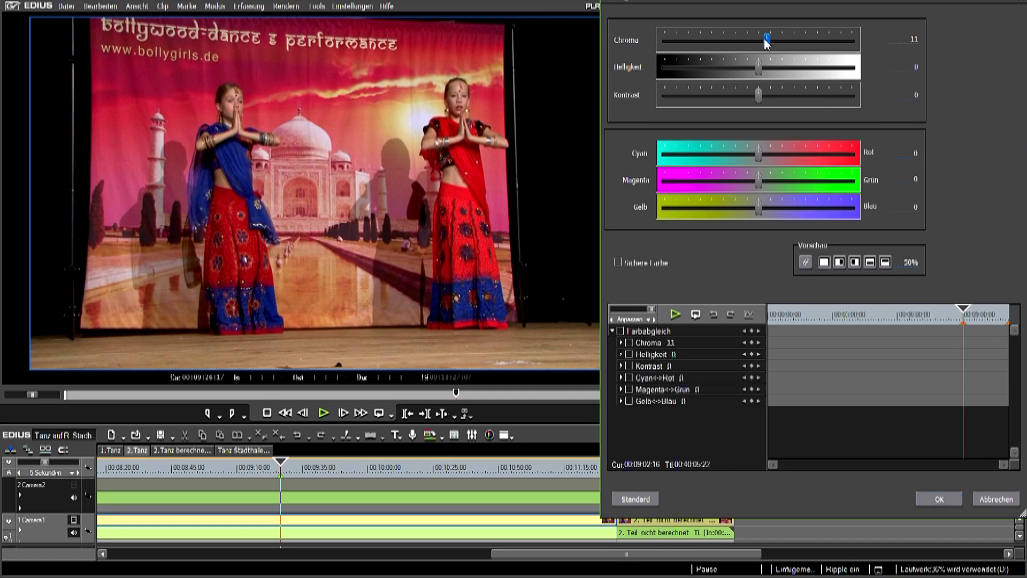
left_click(766, 68)
left_click(765, 96)
left_click(761, 154)
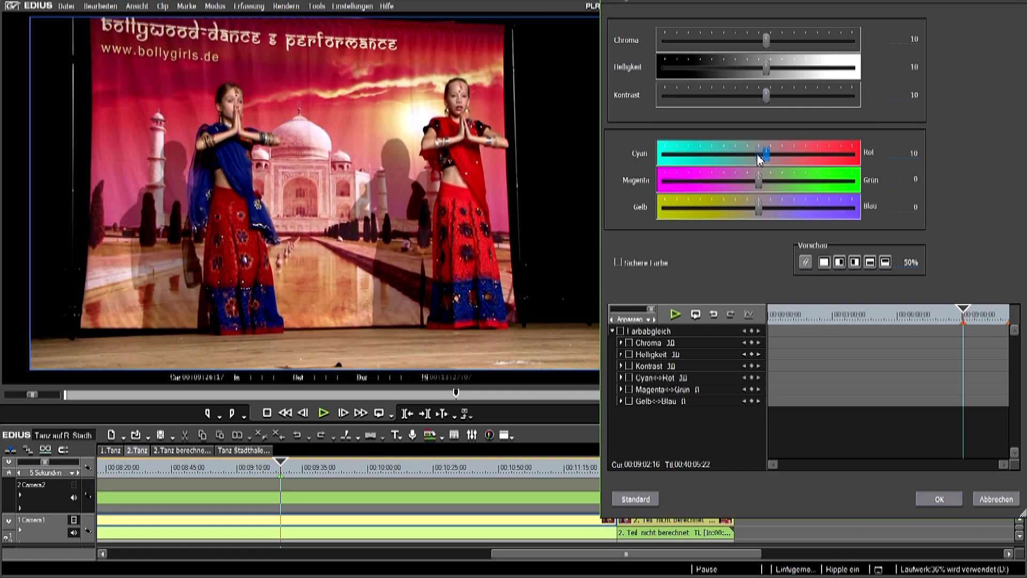
left_click_drag(758, 208, 752, 208)
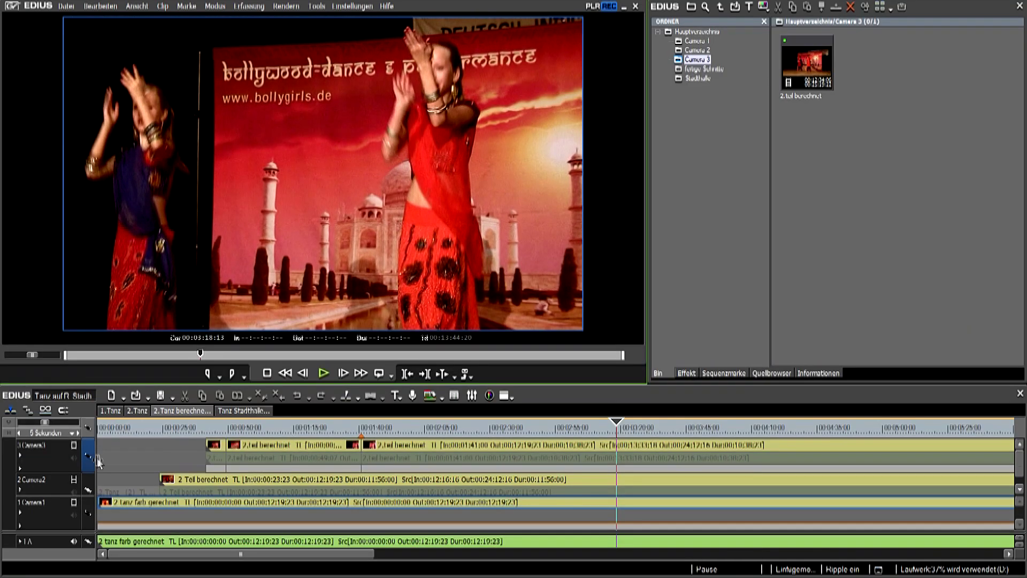
- Locate the camera flash frame at 00:01:41:00 in the 2.Tanz berechnet sequence and add a marker there with the Camera2 clip selected
left_click(54, 486)
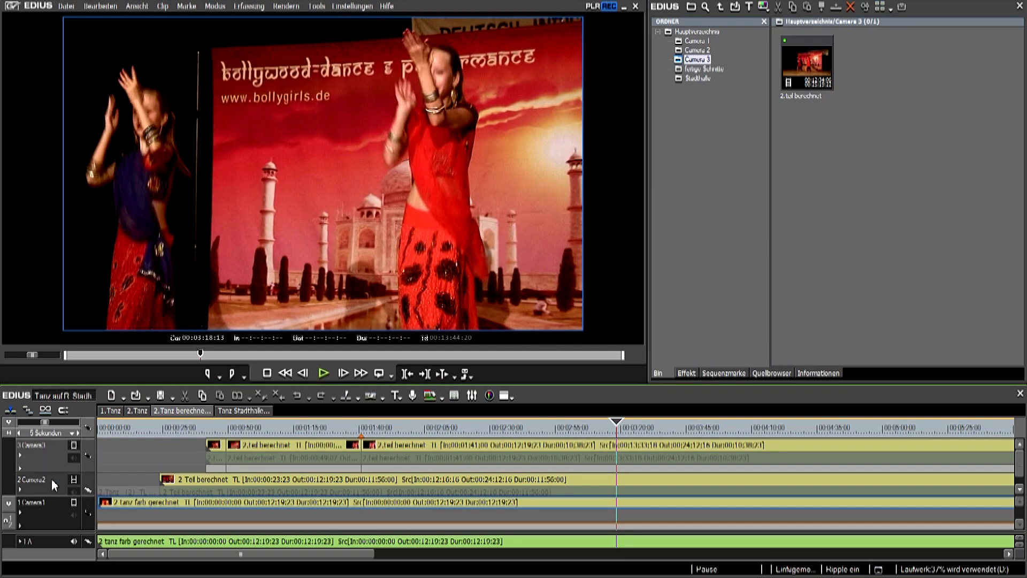
left_click(336, 425)
left_click_drag(336, 425, 358, 427)
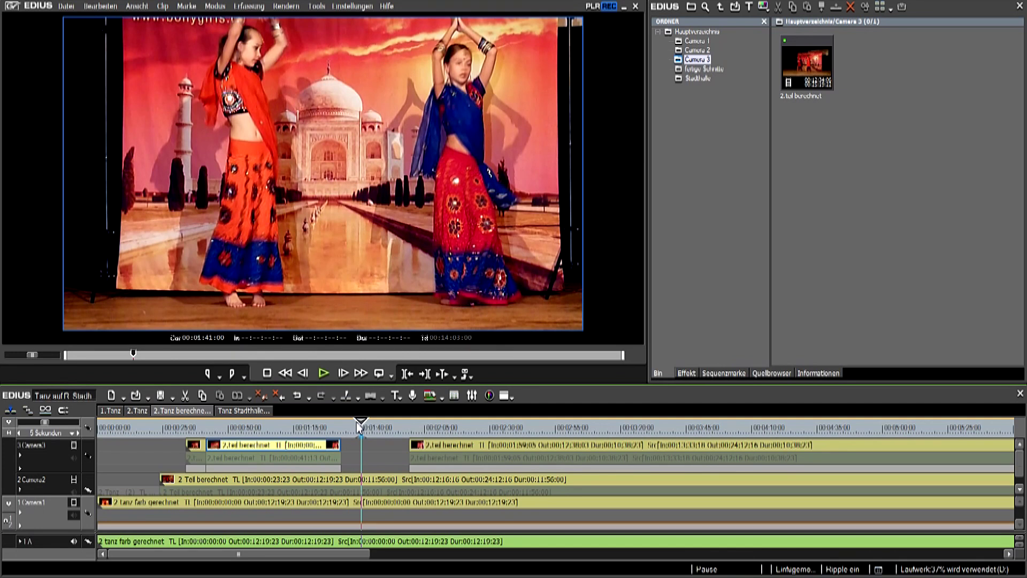
left_click(303, 373)
left_click(344, 373)
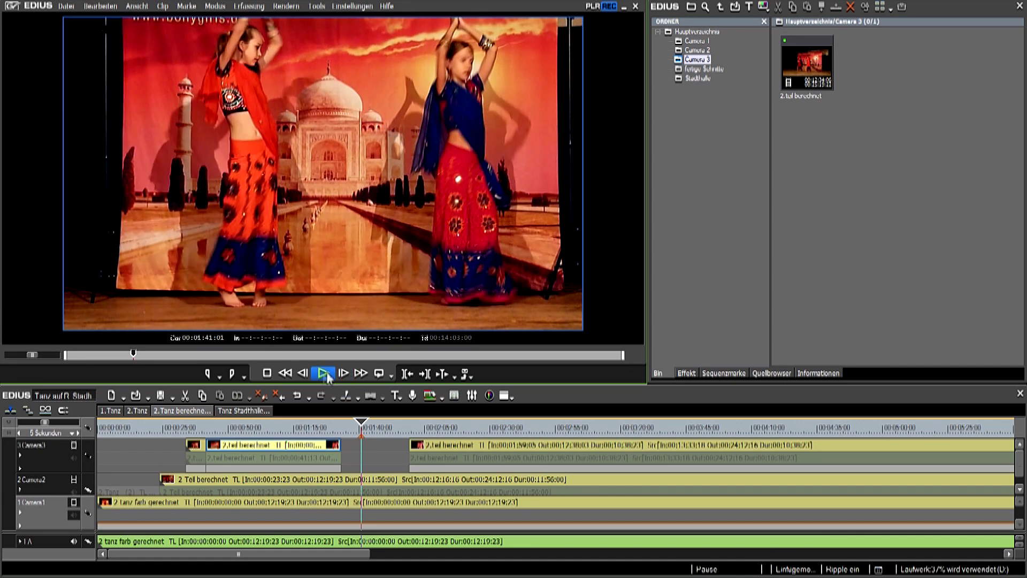
left_click(306, 375)
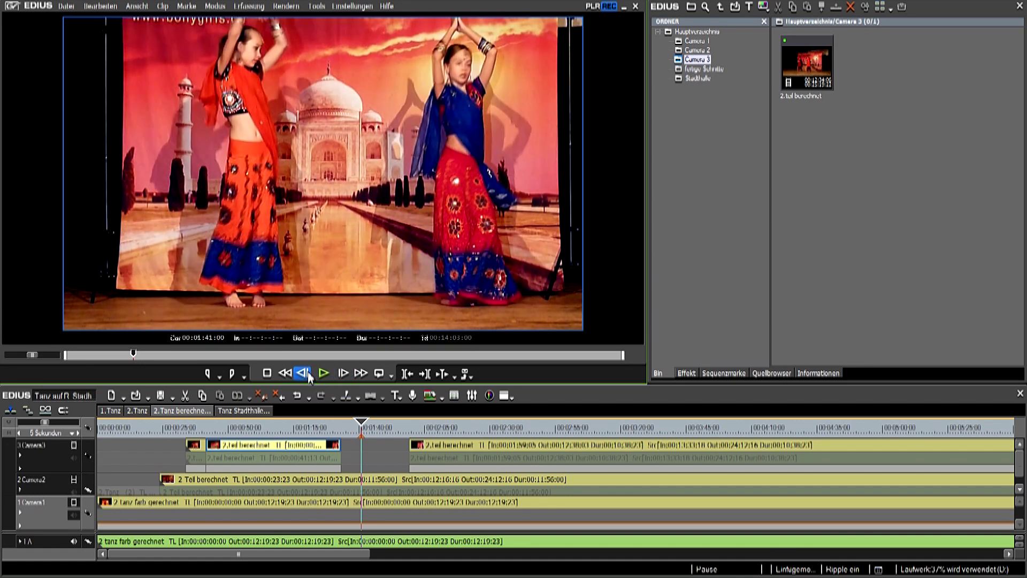
left_click(364, 483)
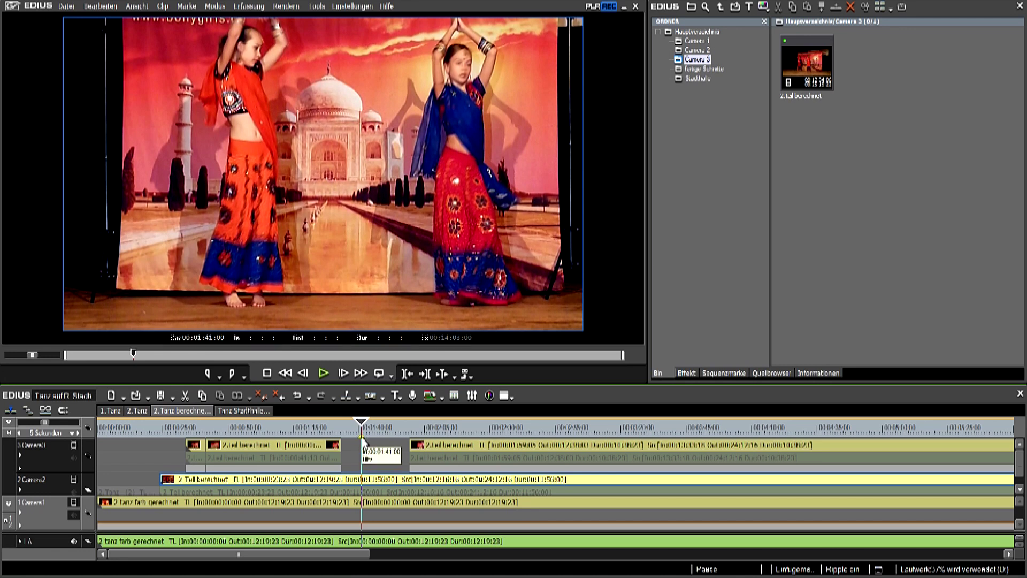
left_click(187, 5)
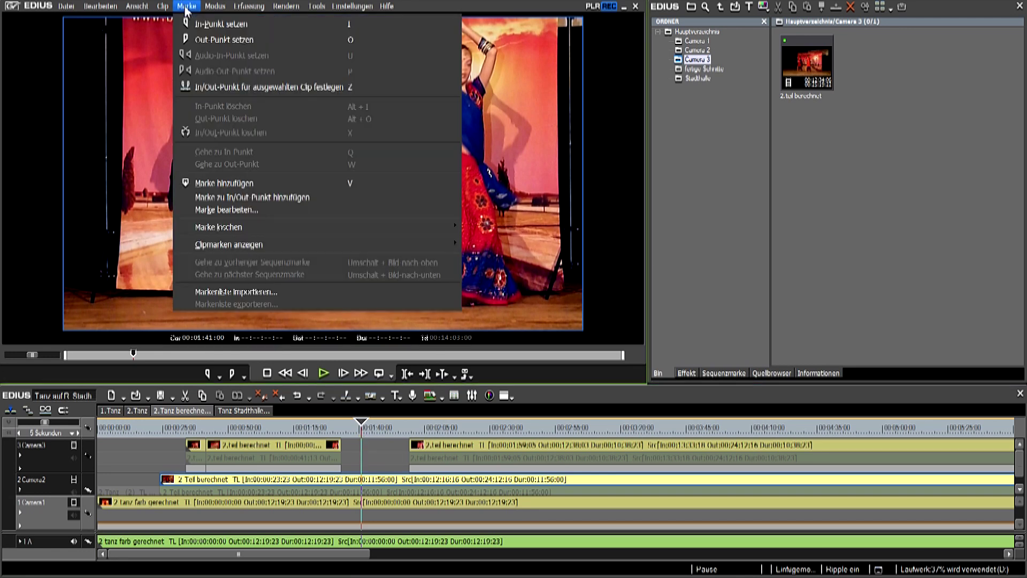
left_click(212, 183)
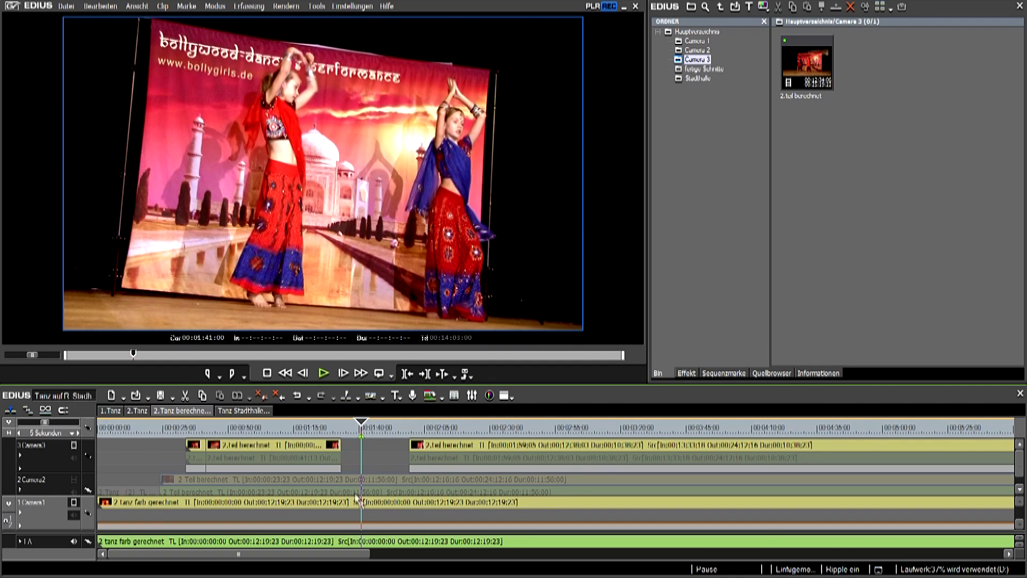
- Compare the Camera1 frames around 00:01:41:00 while Camera2 is hidden, to check that the flash matches on both cameras
left_click(302, 373)
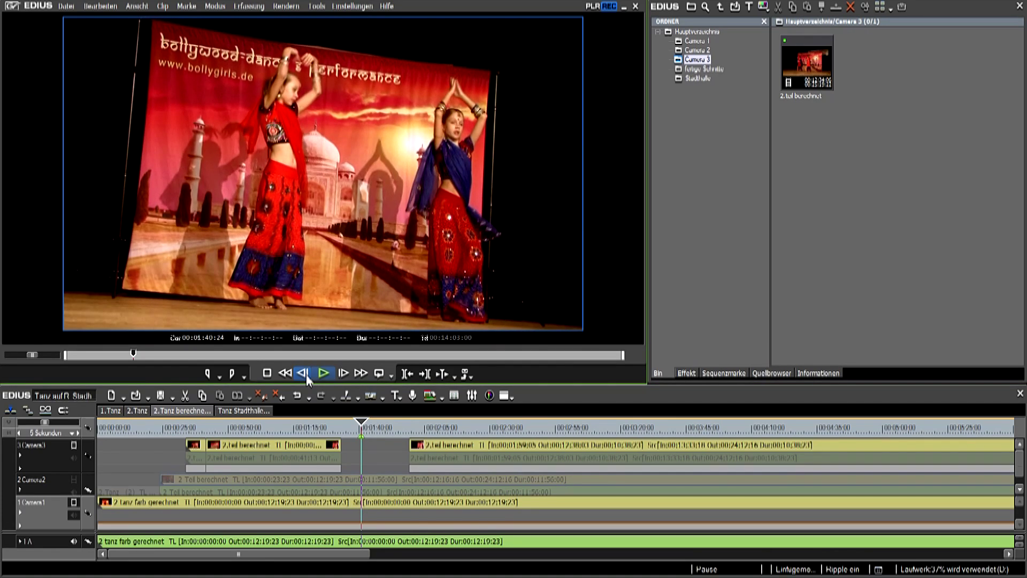
left_click(342, 374)
left_click(342, 376)
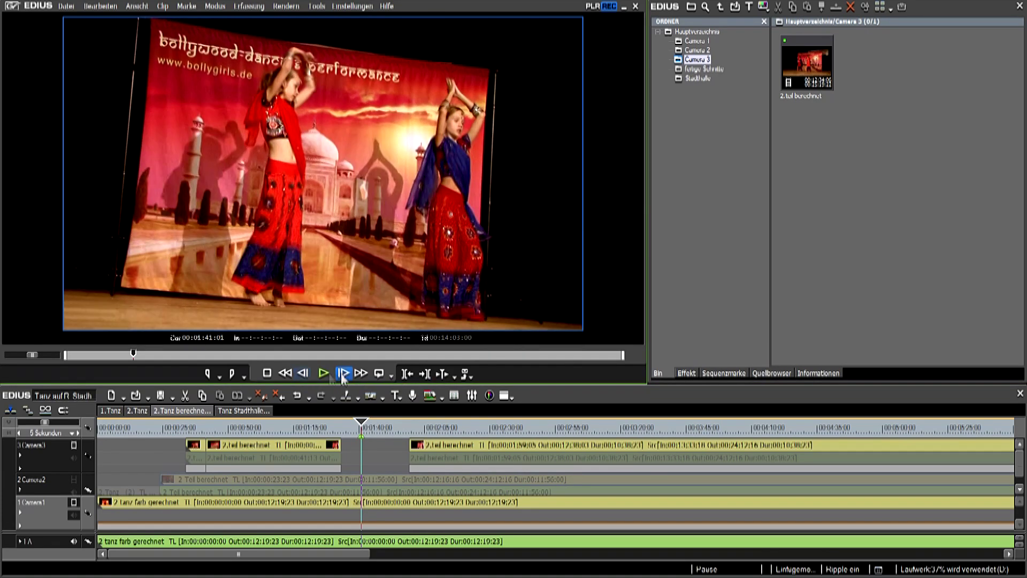
left_click(303, 373)
left_click(362, 479)
- Move the Camera3 clips so that the cut before the last one sits at the flash marker at 00:01:41:00
left_click_drag(375, 426, 410, 424)
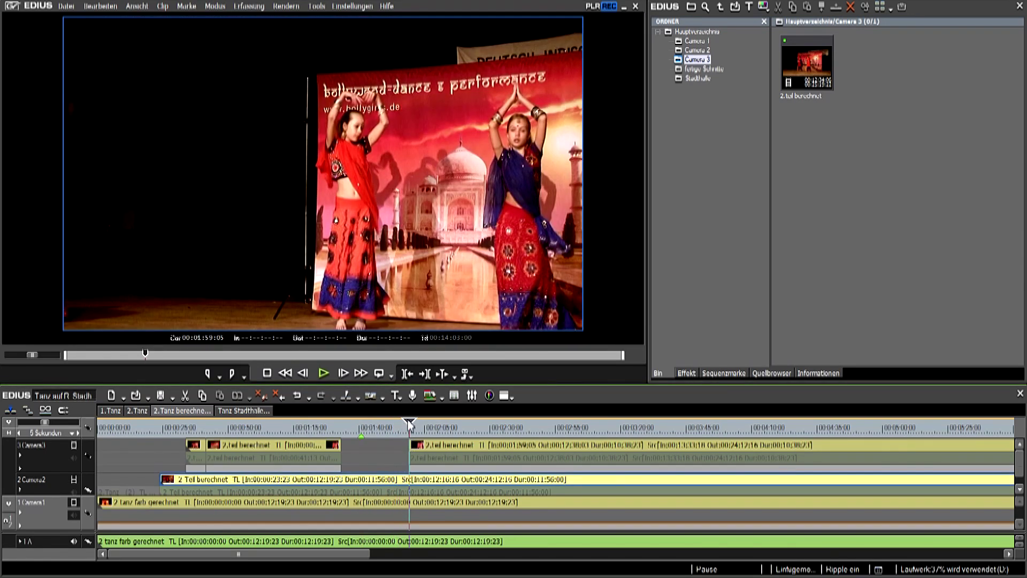
left_click(364, 428)
left_click_drag(428, 450, 402, 463)
- Turn the video of Camera3 and Camera2 off and on again to compare the three synchronised cameras at 00:01:41:00
left_click(74, 445)
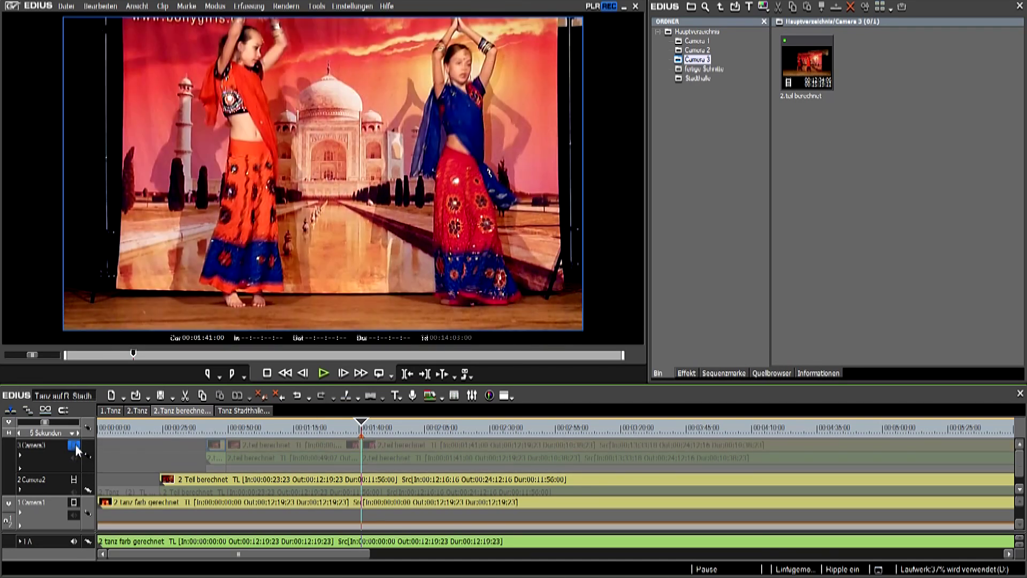
left_click(74, 480)
left_click(75, 479)
left_click(74, 445)
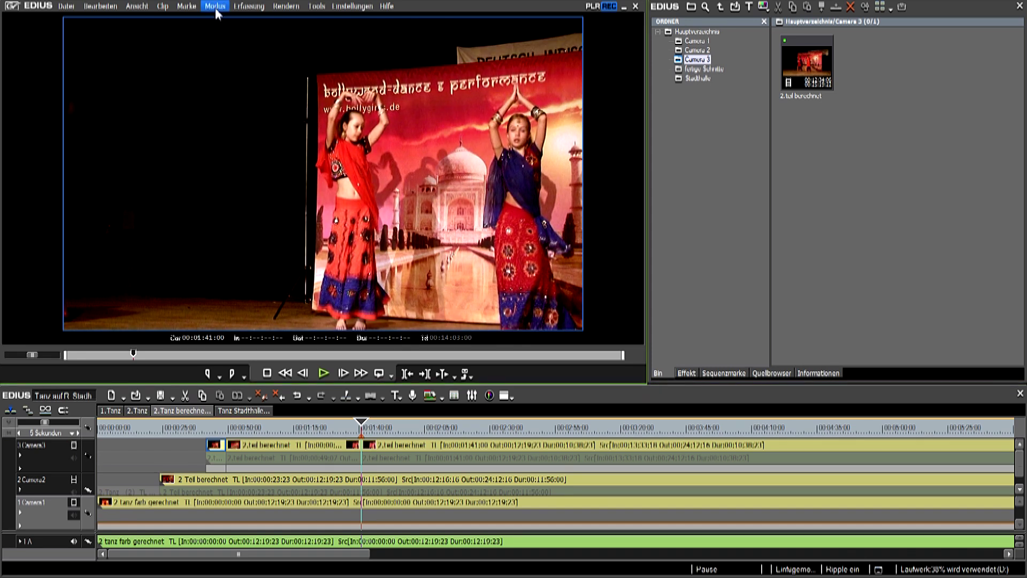
- Check that the number of cameras is 3 + Master and turn on Multikamera-Modus
left_click(215, 7)
mouse_move(310, 75)
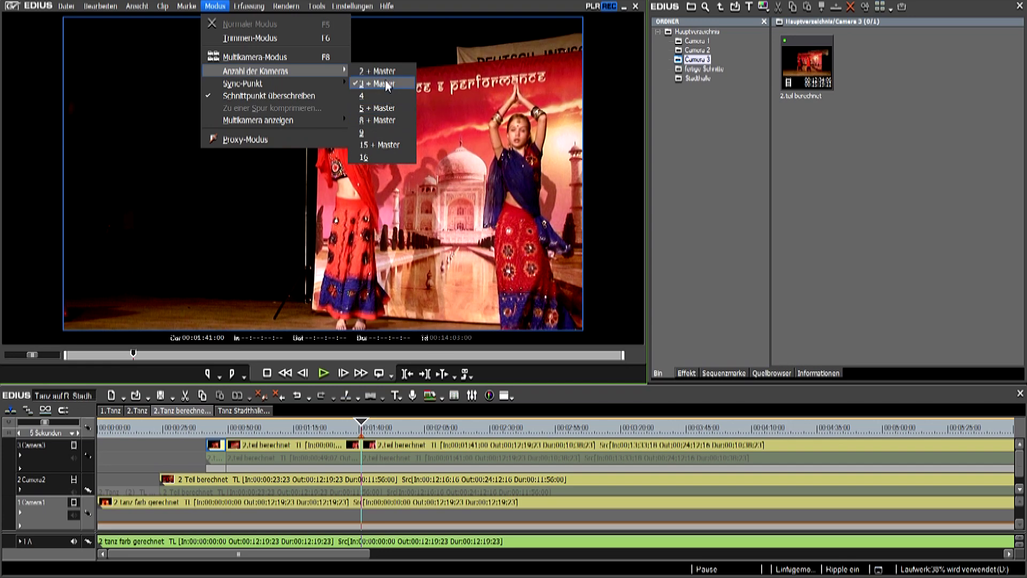
left_click(297, 56)
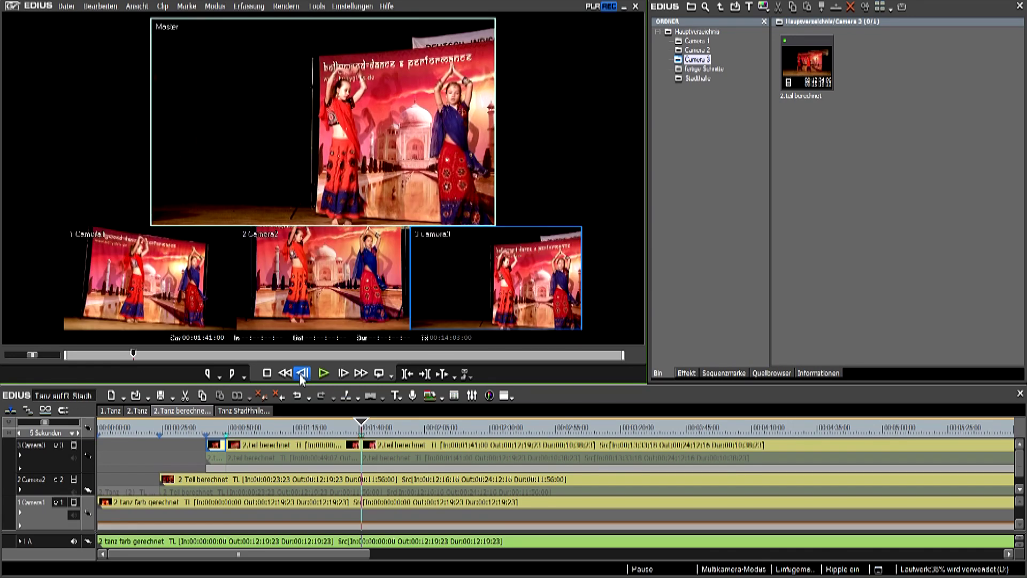
- Play the sequence from about 00:00:44 and switch live to Camera2, Camera3, Camera1, Camera3 and Camera2
left_click(216, 427)
key("space")
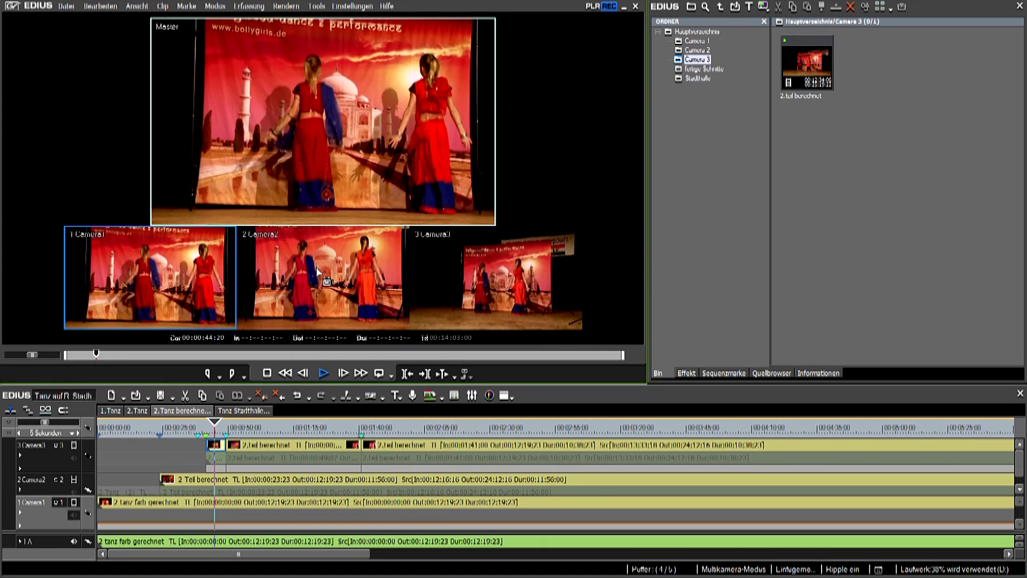
left_click(317, 271)
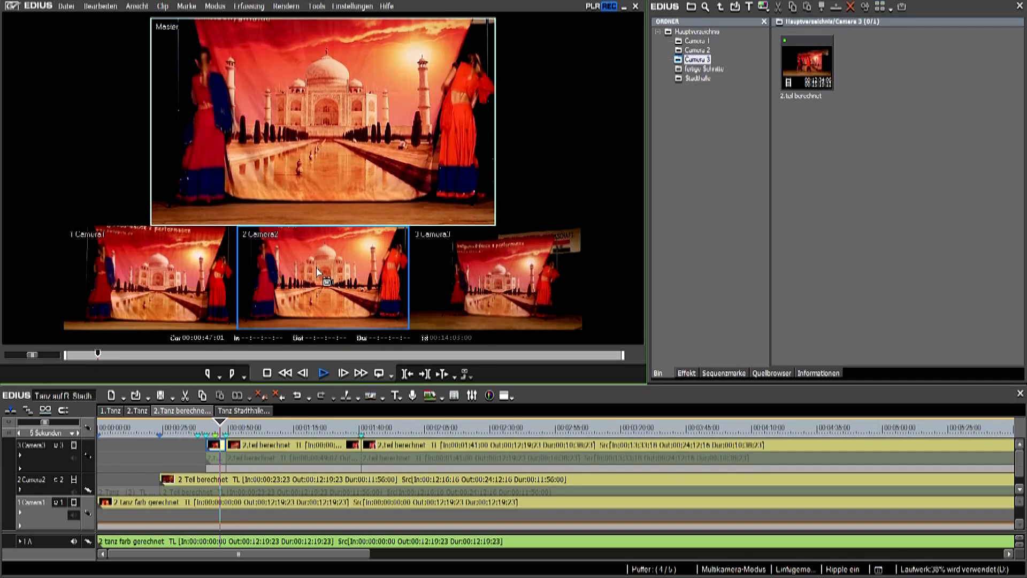
left_click(509, 275)
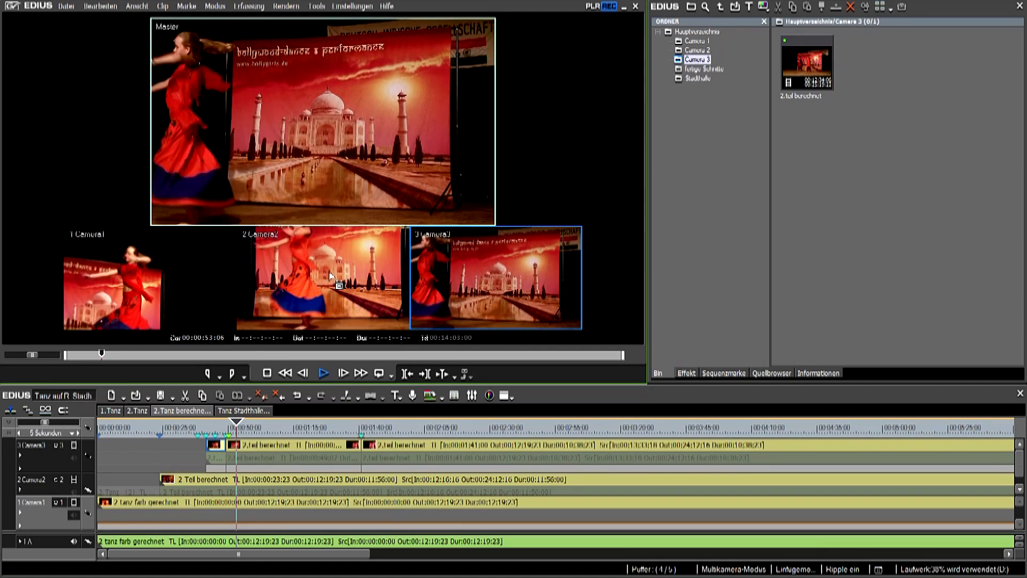
key("1")
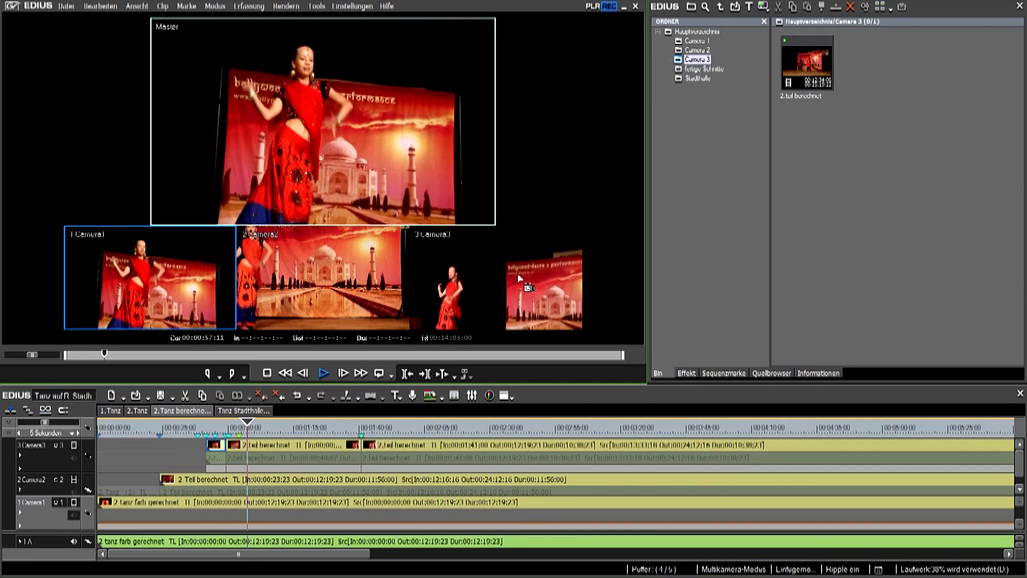
left_click(544, 290)
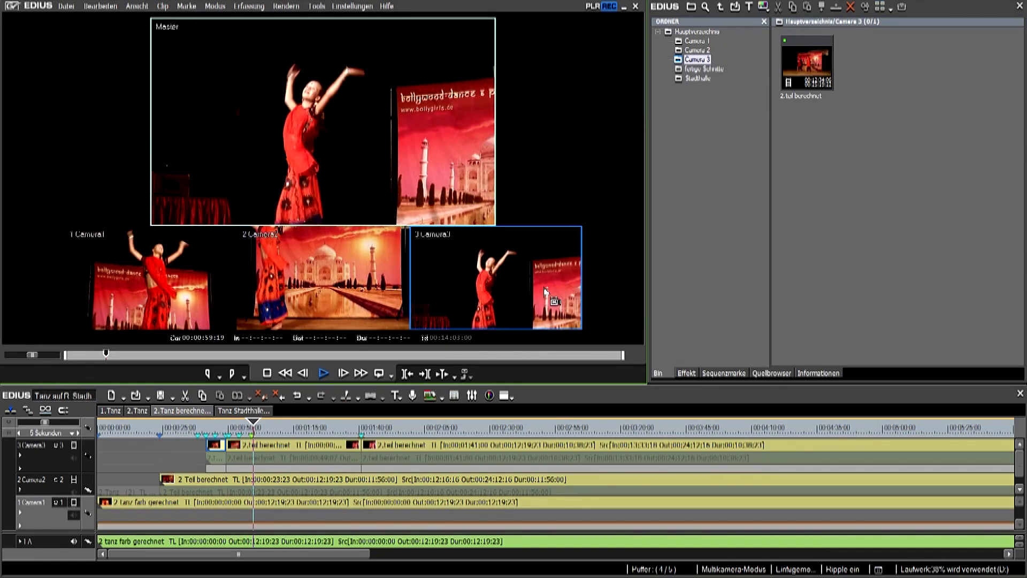
left_click(332, 276)
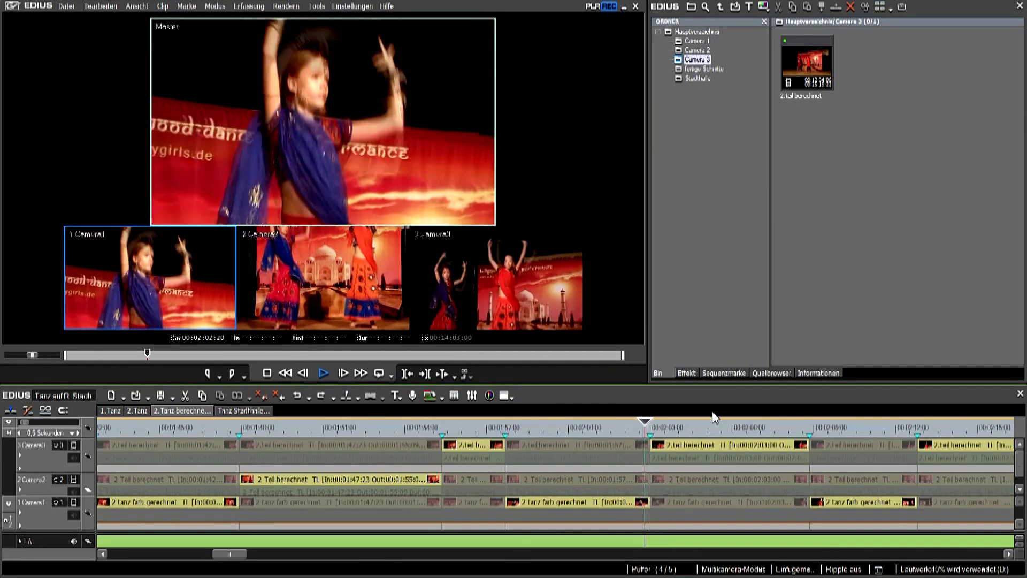
- Shift the cut from Camera1 to Camera3 earlier to about 00:02:02:03, play over it and select the following Camera1 cut point
key("space")
left_click_drag(656, 448, 633, 447)
key("space")
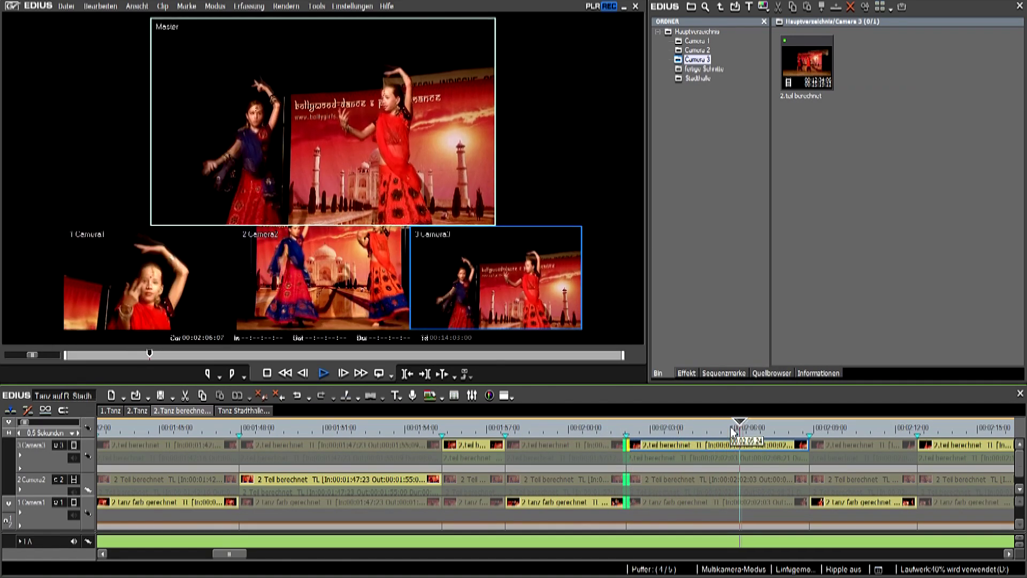
left_click(813, 503)
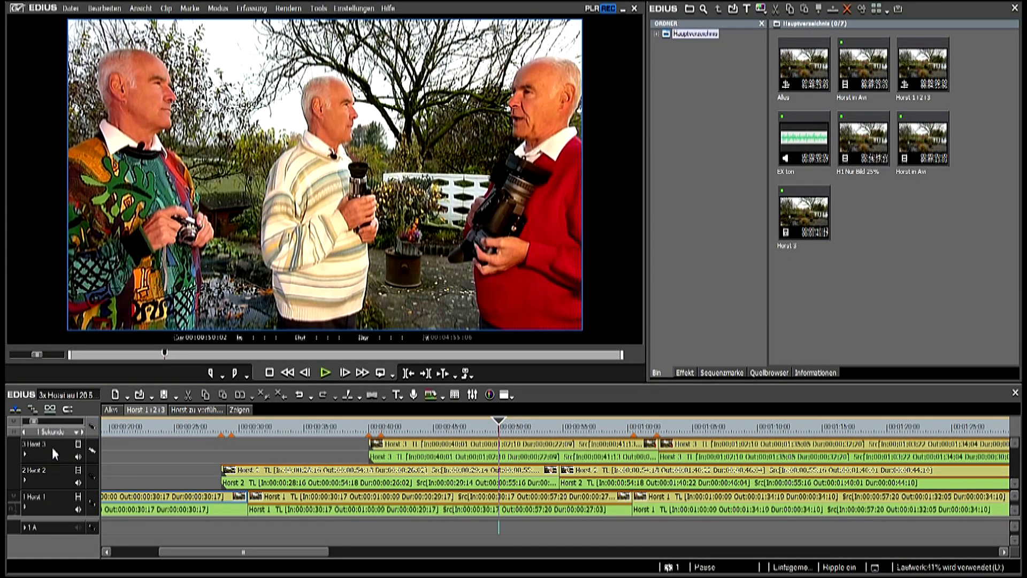
- Select the first clip on track 3, then hide and show the video of tracks 3 and 2 to inspect the layered composition
left_click(498, 449)
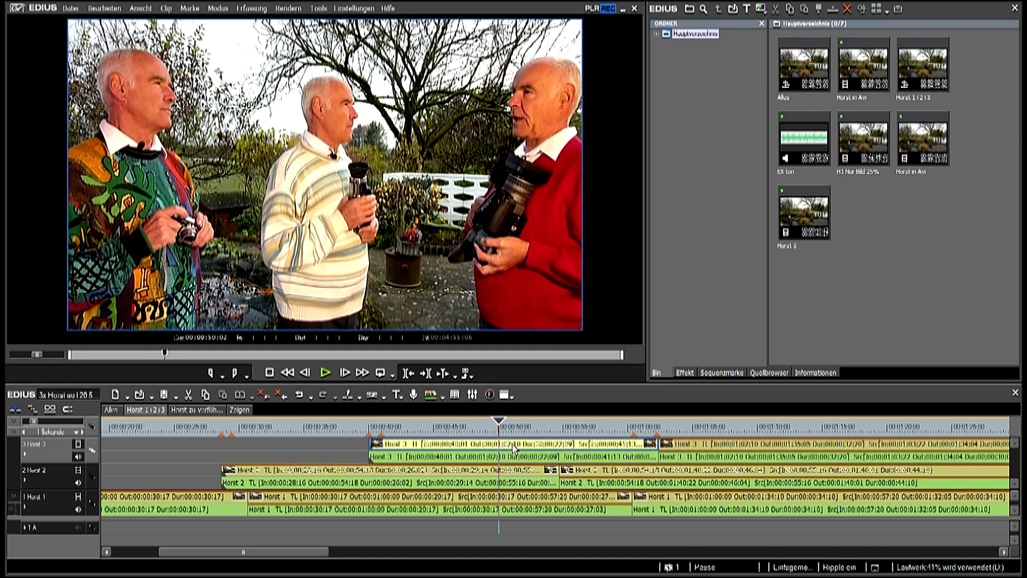
left_click(79, 445)
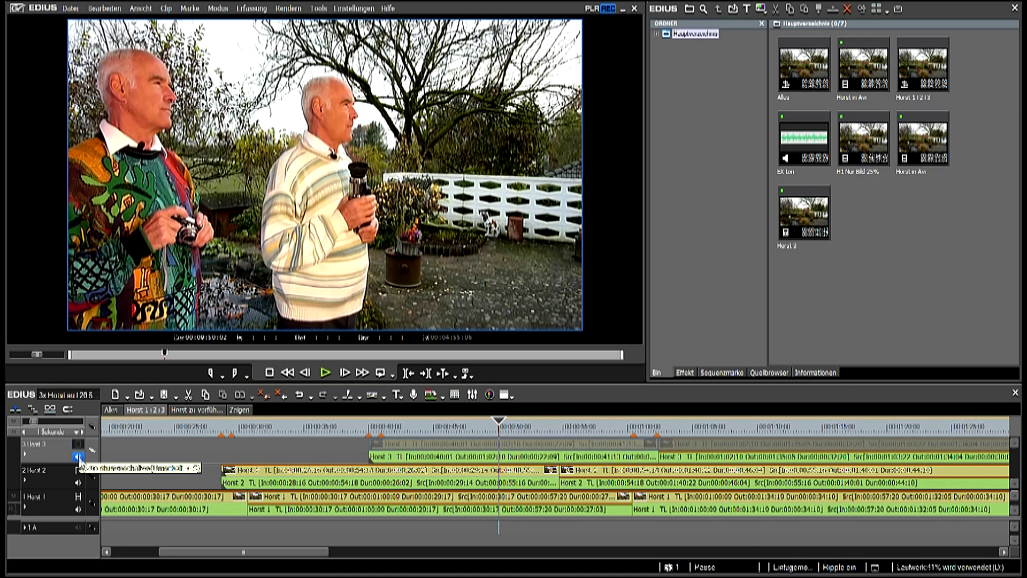
left_click(79, 472)
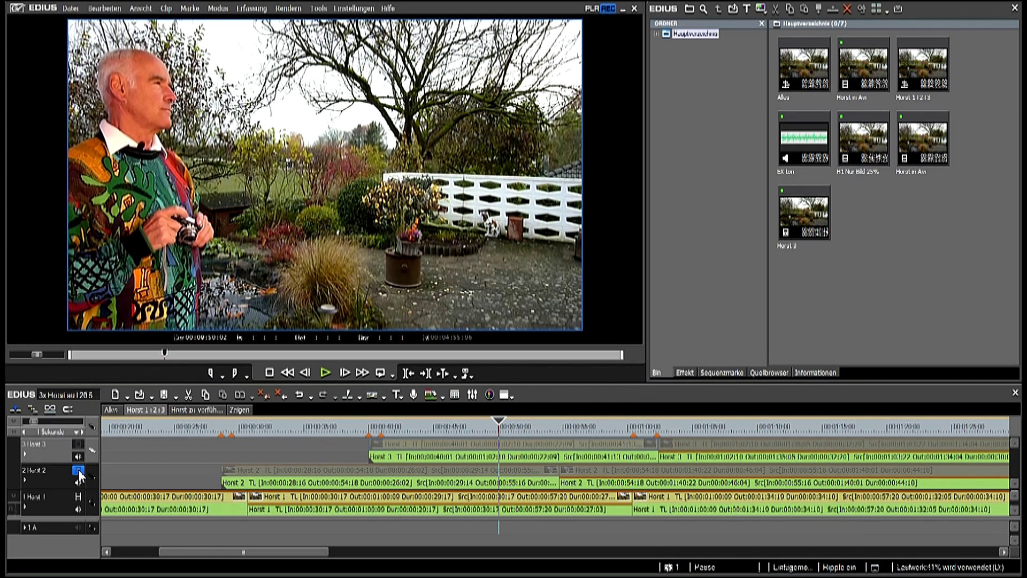
left_click(79, 472)
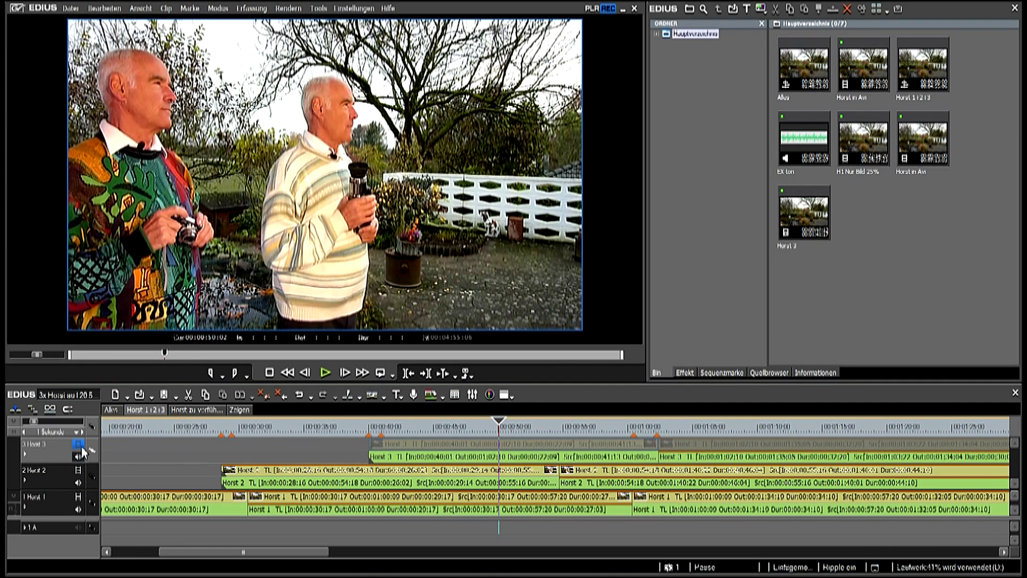
left_click(79, 445)
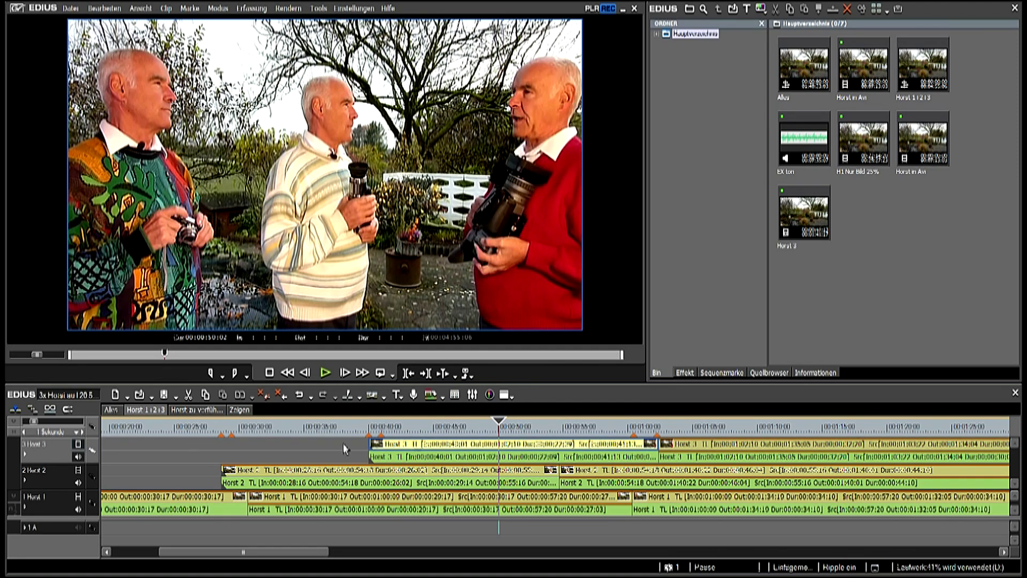
- Open the Layouter settings of the selected track 3 clip, examine its layout and close the settings
left_click(824, 374)
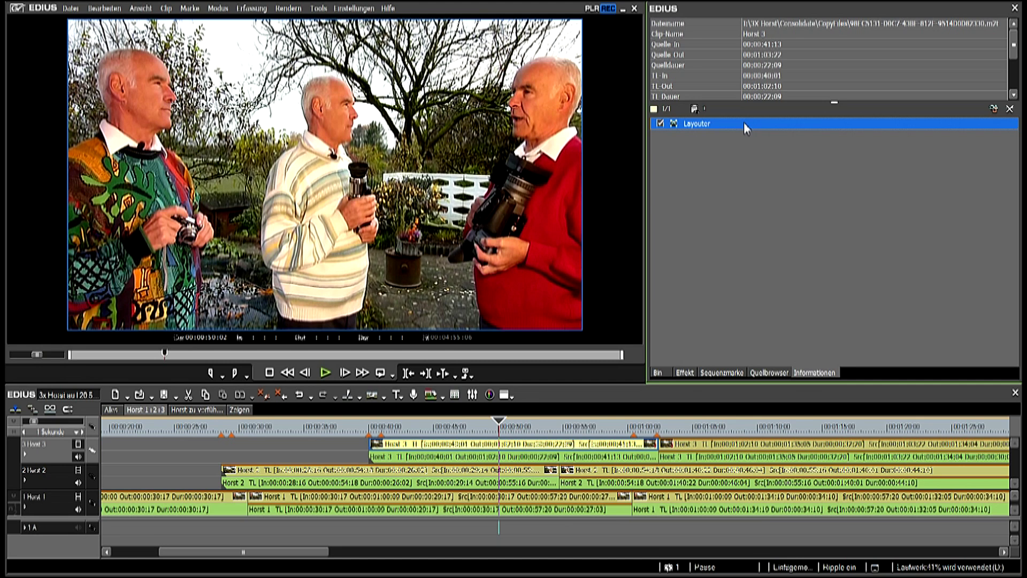
left_click(993, 109)
mouse_move(817, 49)
left_mouse_down()
mouse_move(749, 55)
mouse_move(818, 56)
left_mouse_up()
left_click(827, 568)
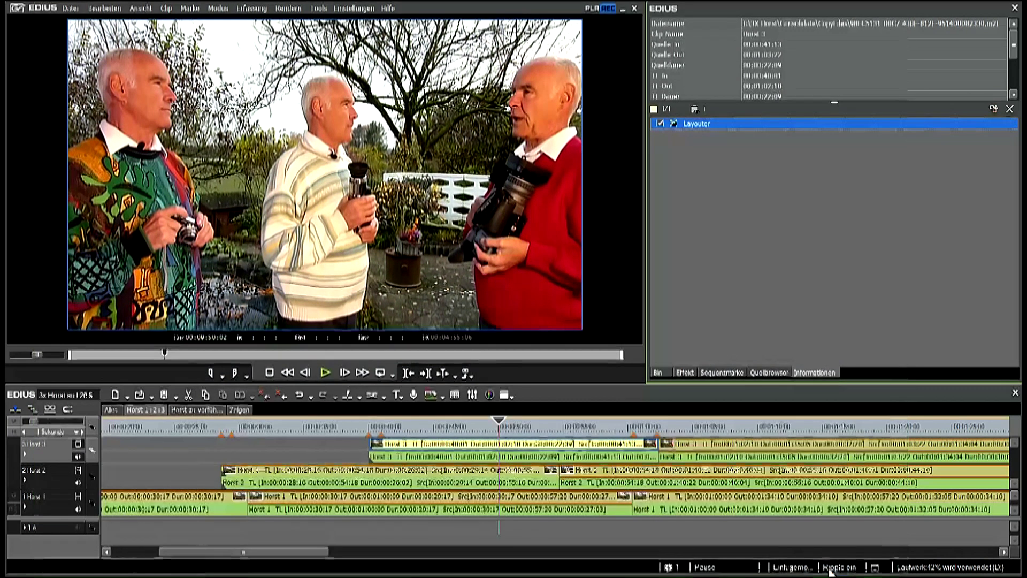
- Reduce the left crop of the track 3 clip in the Layouter while temporarily hiding the video of tracks 1 and 2
left_click(78, 497)
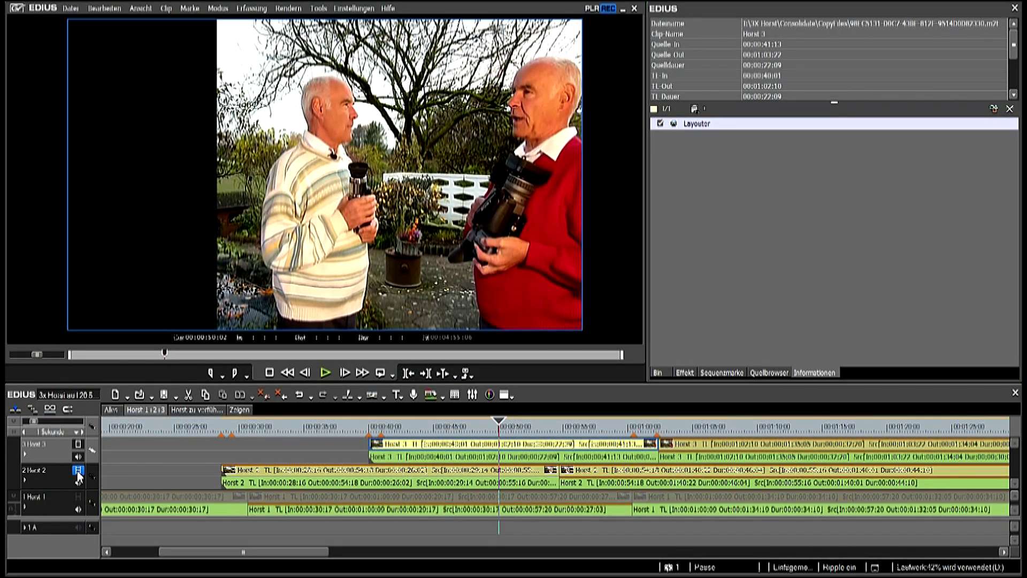
left_click(78, 471)
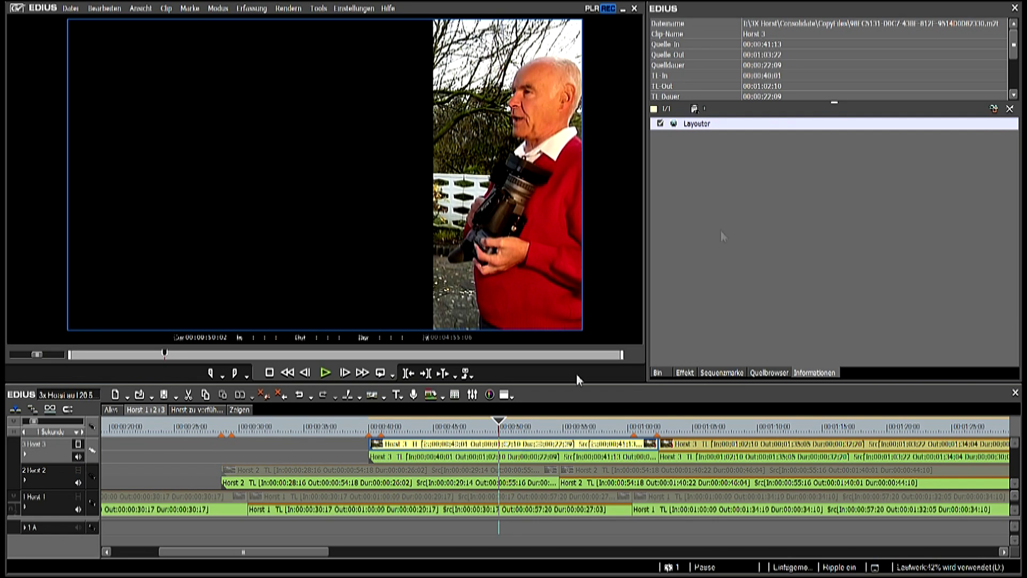
left_click(994, 110)
mouse_move(817, 48)
left_mouse_down()
mouse_move(760, 54)
mouse_move(812, 59)
left_mouse_up()
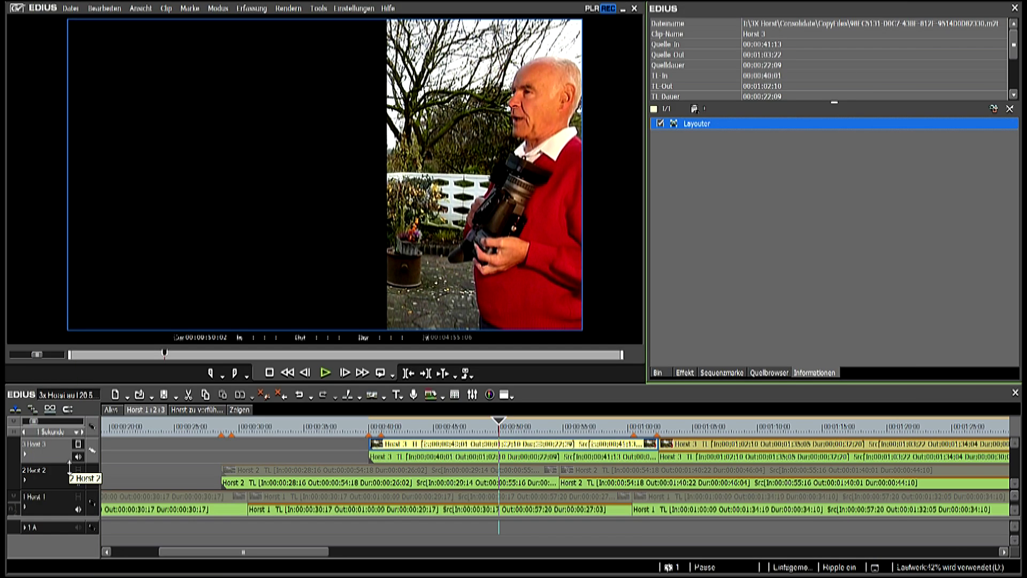
left_click(78, 471)
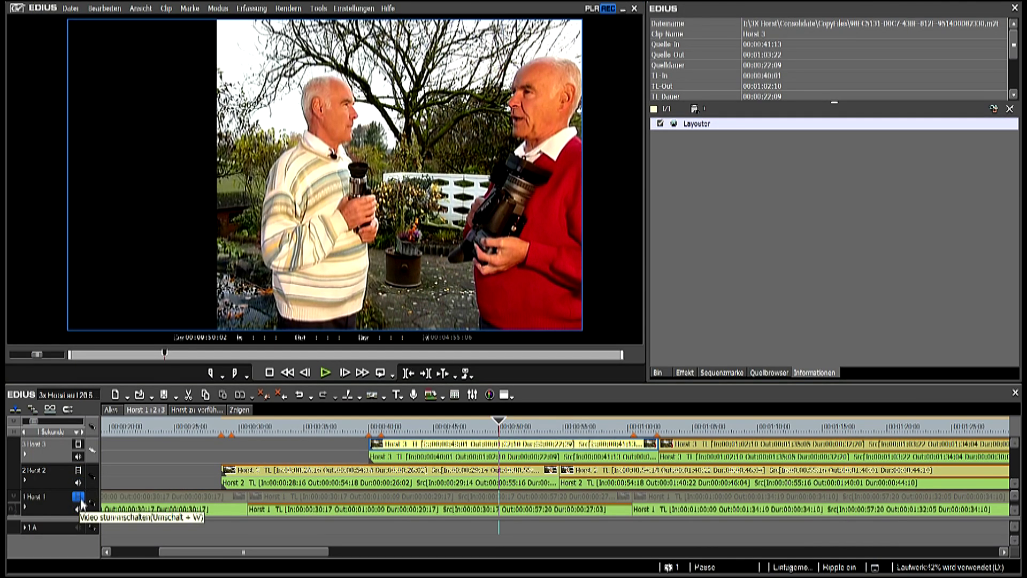
left_click(78, 496)
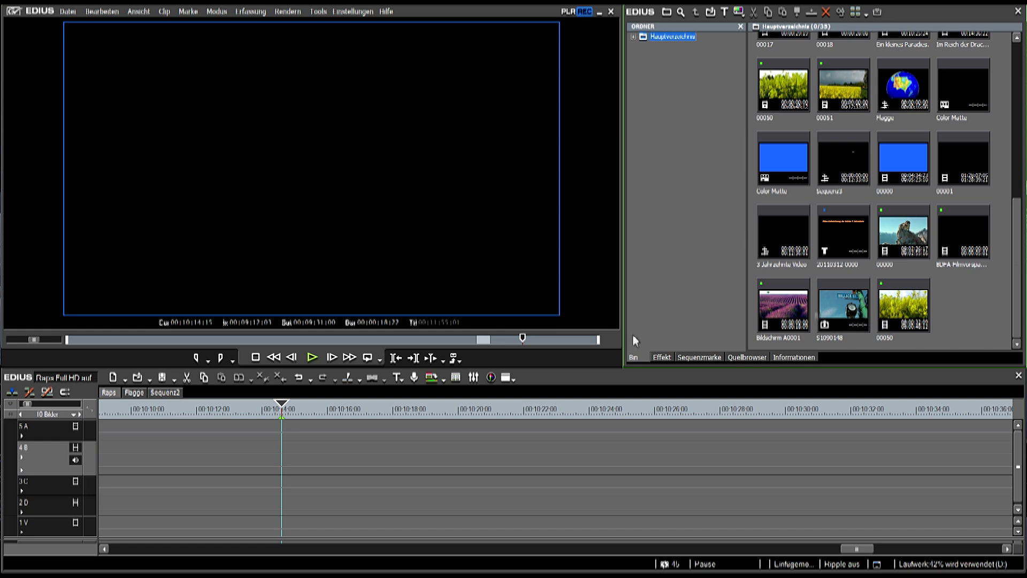
- Place the still image S1090148 on track 4 B at 00:10:14:15 and extend it to a duration of 00:00:15:02
left_click(11, 407)
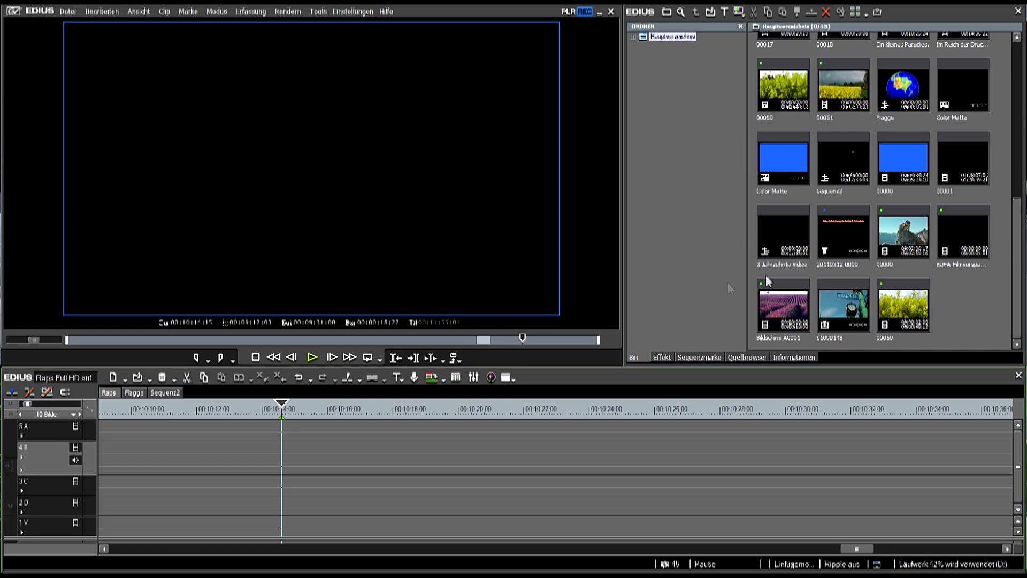
left_click_drag(842, 312, 506, 462)
left_click_drag(289, 461, 287, 459)
left_click_drag(408, 451, 774, 455)
- Open the properties of the S1090148 clip, examine its still image details and close the dialog
left_click(795, 357)
key("alt+Return")
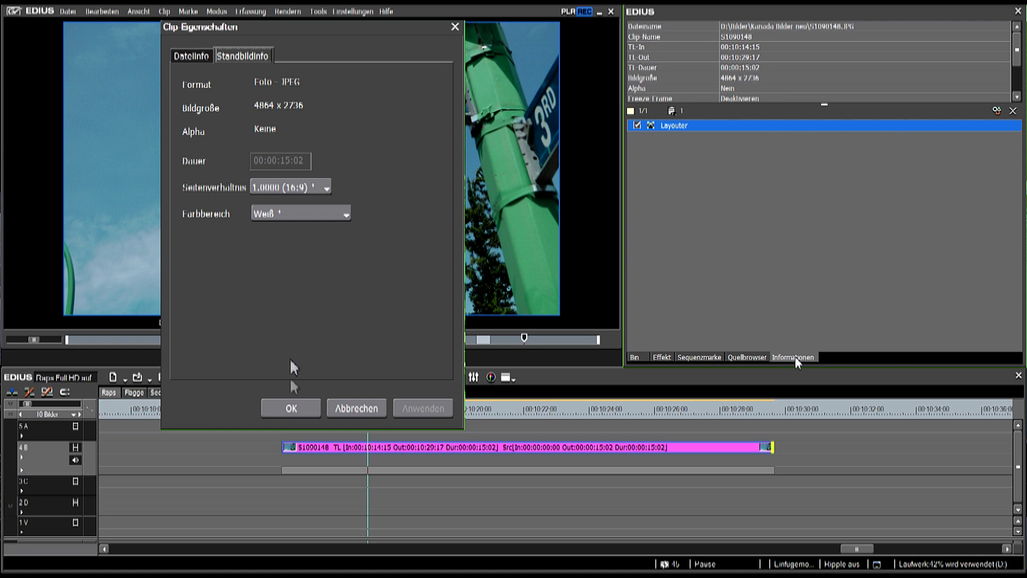
left_click(293, 410)
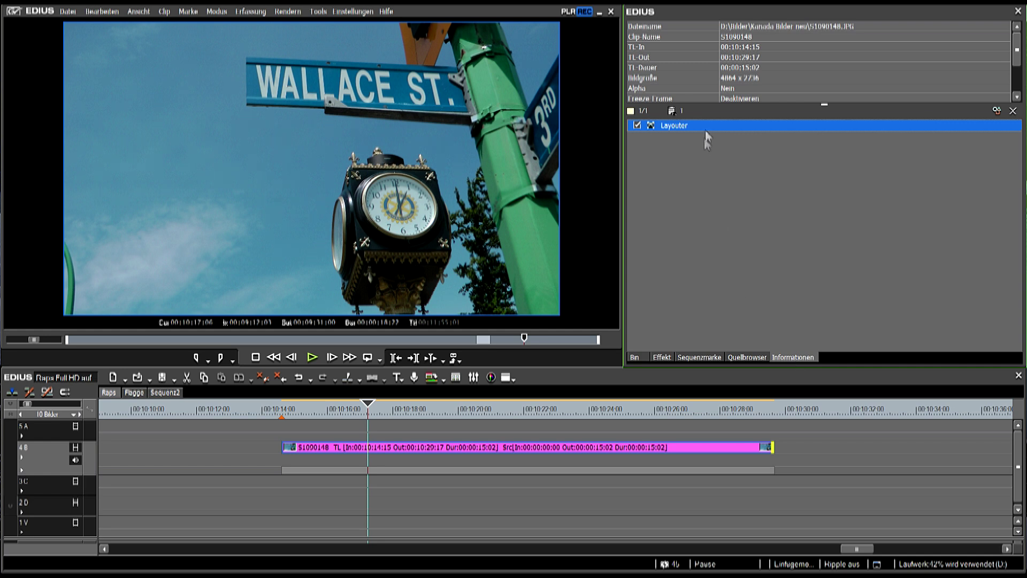
- In the Layouter, add keyframes for all parameters at 00:00:02:16 and, at 00:00:11:11, crop 35.54 % left, 7.83 % right and 32.53 % top
left_click(996, 112)
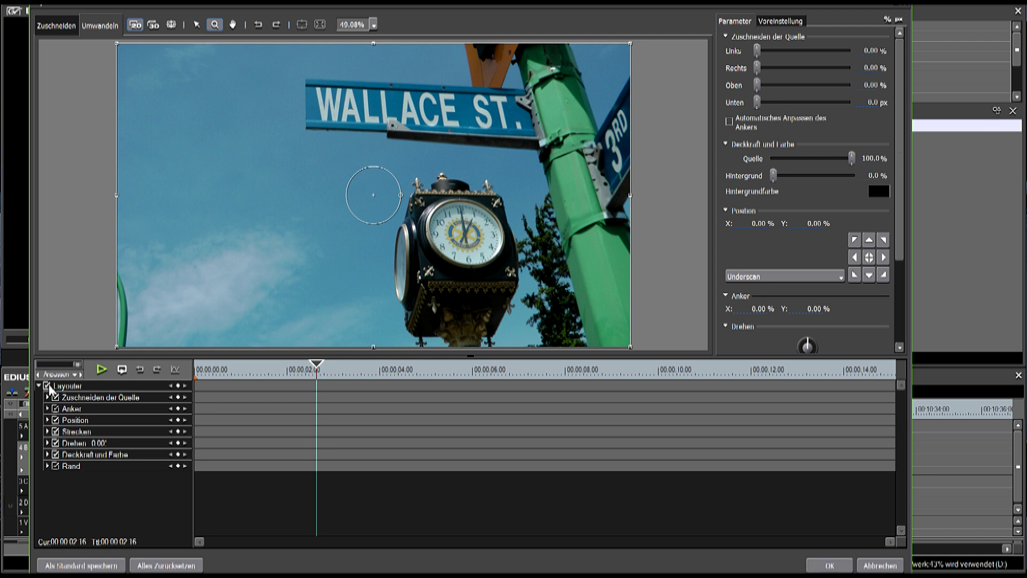
left_click(178, 386)
left_click_drag(316, 367, 326, 369)
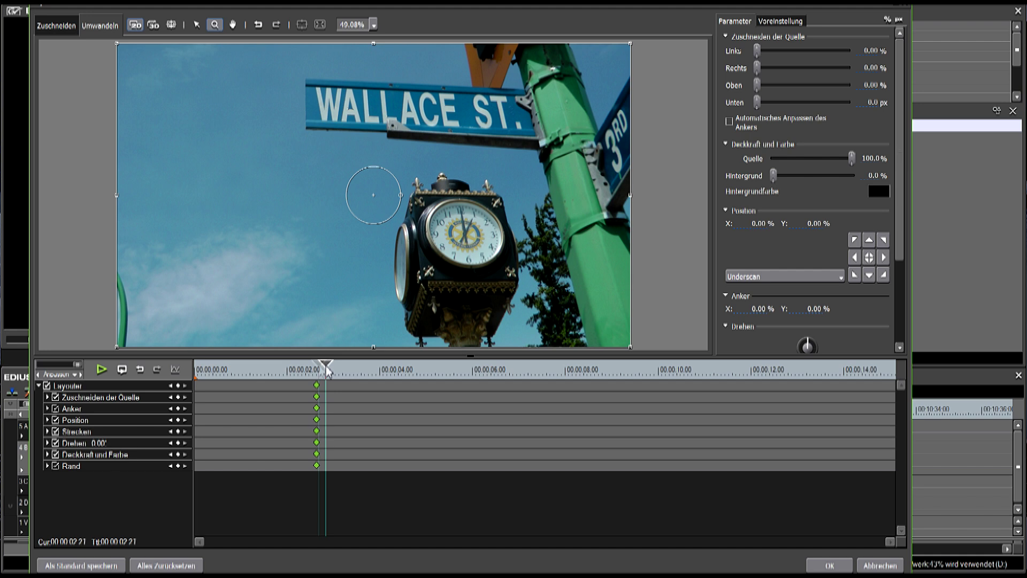
left_click_drag(326, 369, 725, 372)
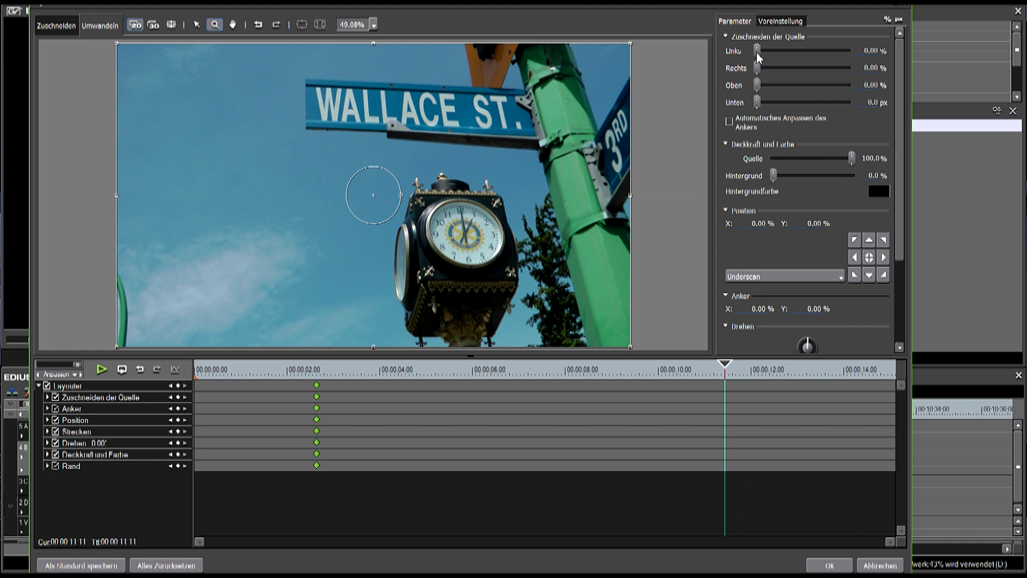
left_click_drag(759, 56, 797, 57)
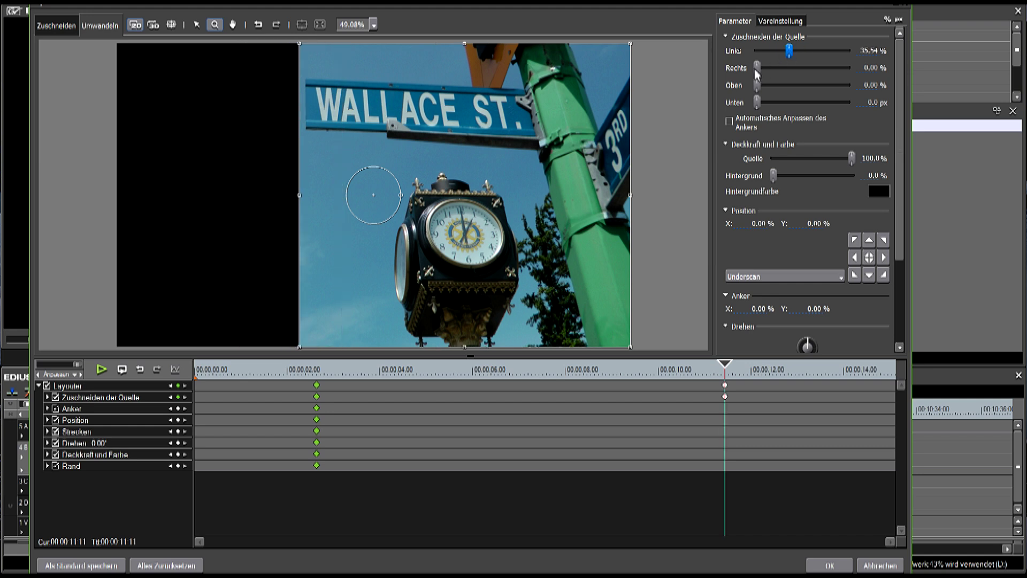
left_click_drag(757, 73, 786, 86)
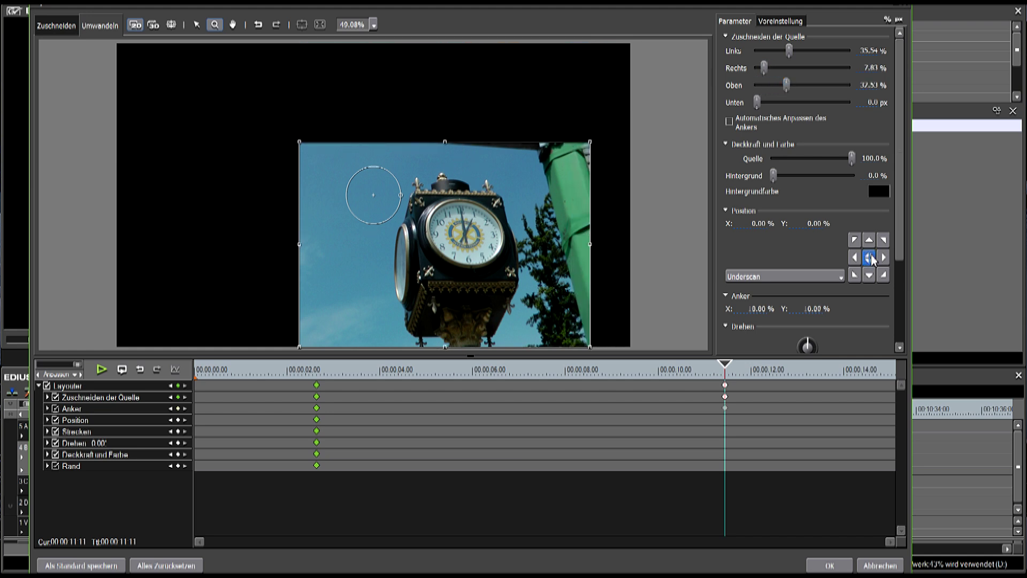
- Centre the cropped image, stretch it to the full frame width, apply the Layouter settings and play the clip
left_click(870, 258)
left_click_drag(900, 205, 901, 315)
left_click(880, 310)
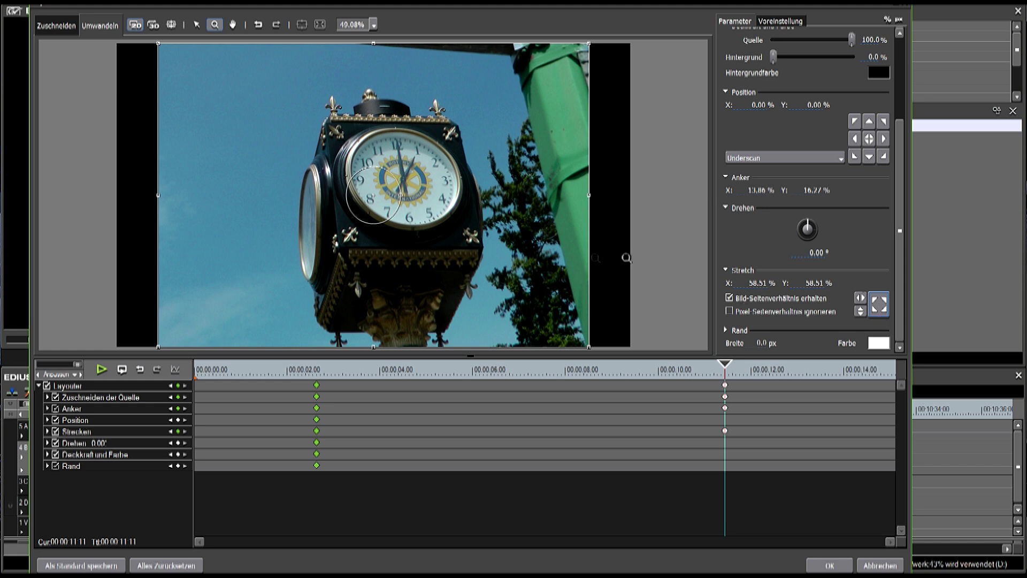
left_click(860, 303)
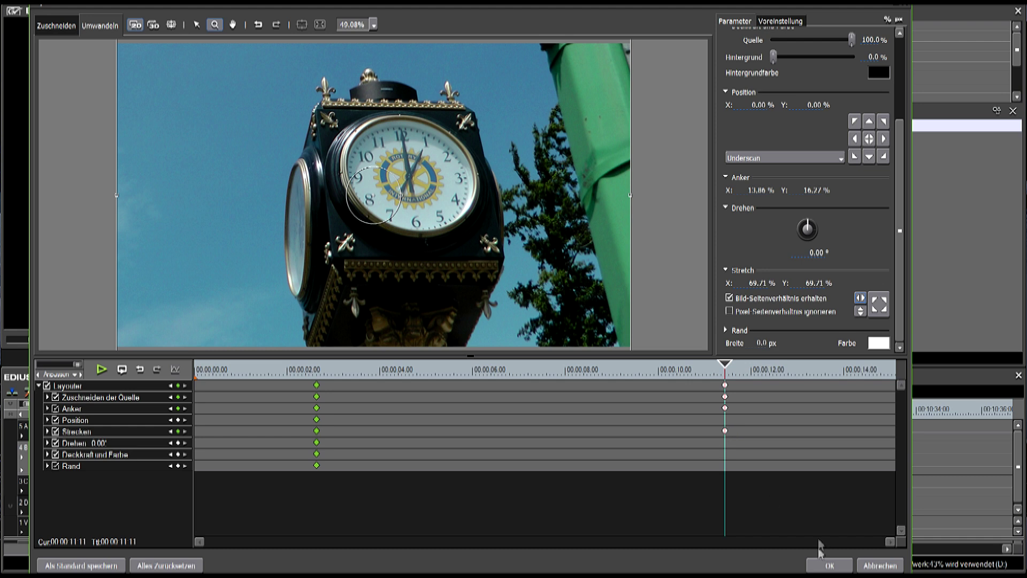
left_click(829, 565)
key("space")
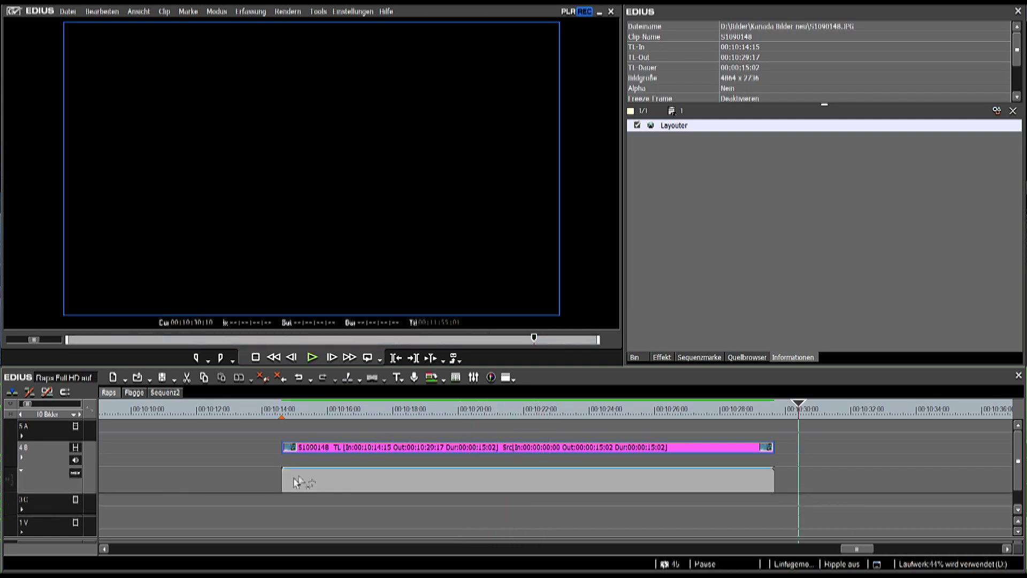
- Add an opacity fade-in at the start and a fade-out at the end of the S1090148 clip, and return the playhead before it
left_click(312, 469)
left_click_drag(284, 469, 283, 489)
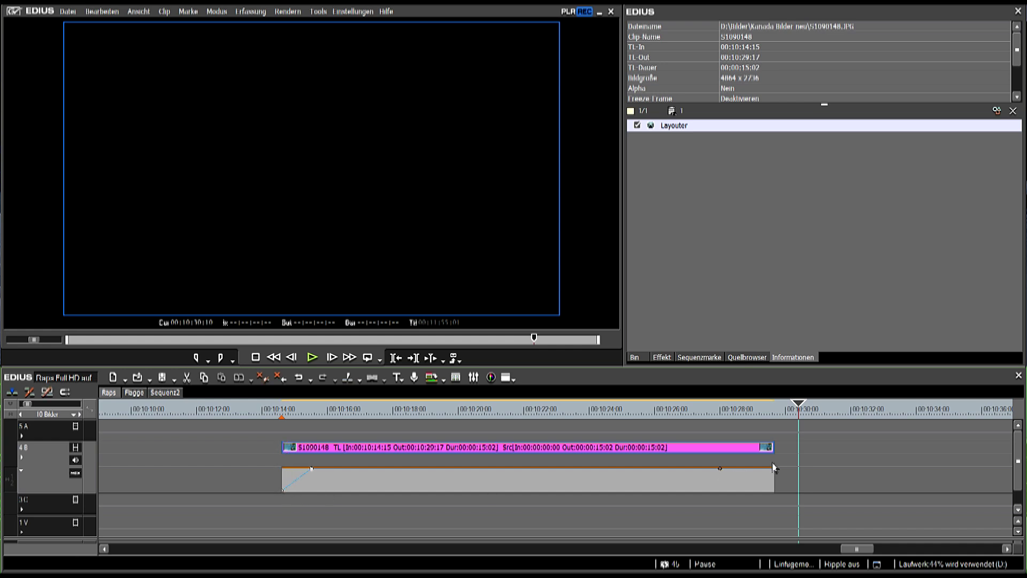
left_click_drag(772, 471, 768, 501)
left_click(270, 408)
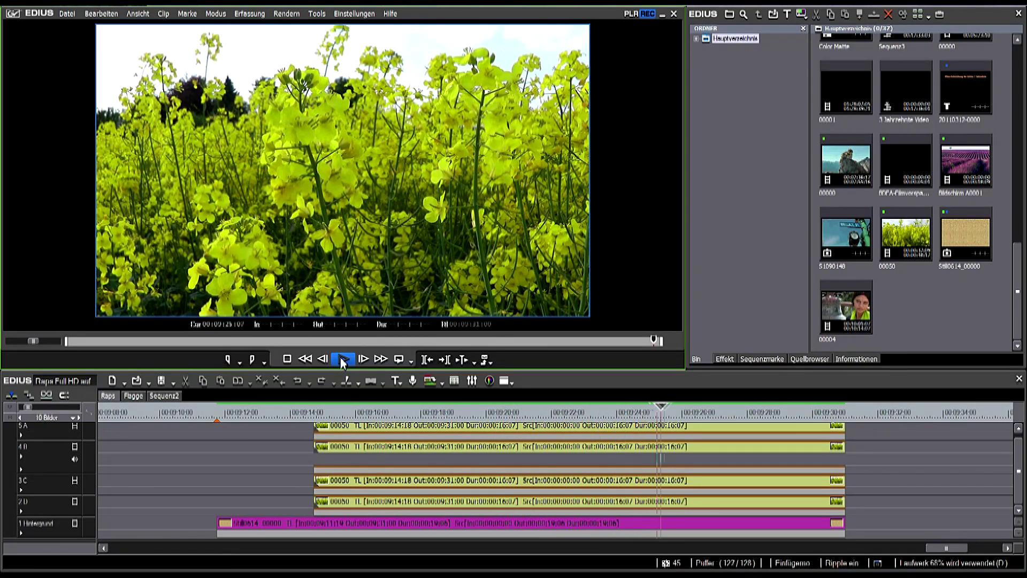
- Hide the video of tracks 4 B, 3 C, 2 D and 1 Hintergrund so that only track 5 A is shown
left_click(42, 437)
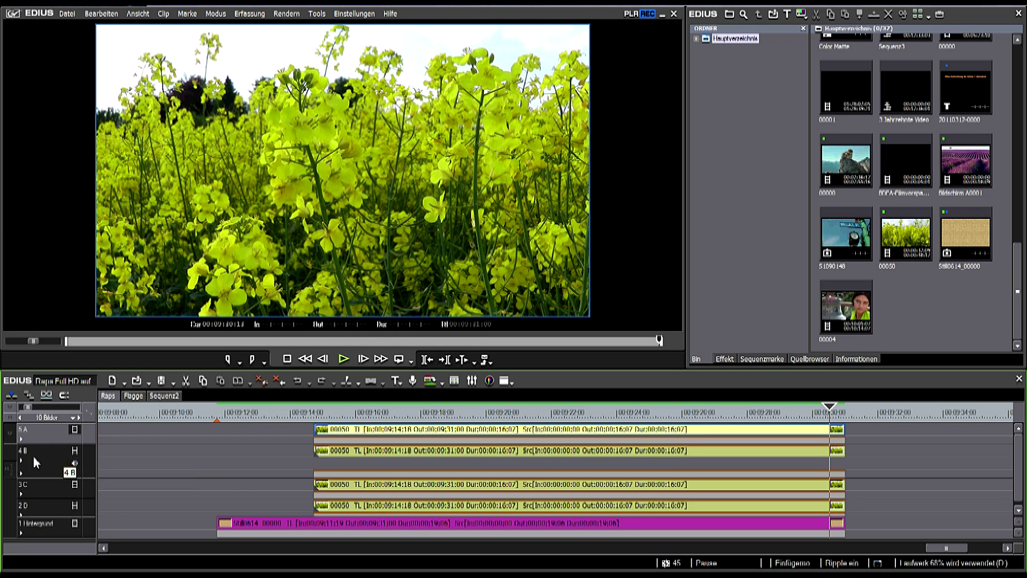
left_click(69, 471)
left_click(75, 451)
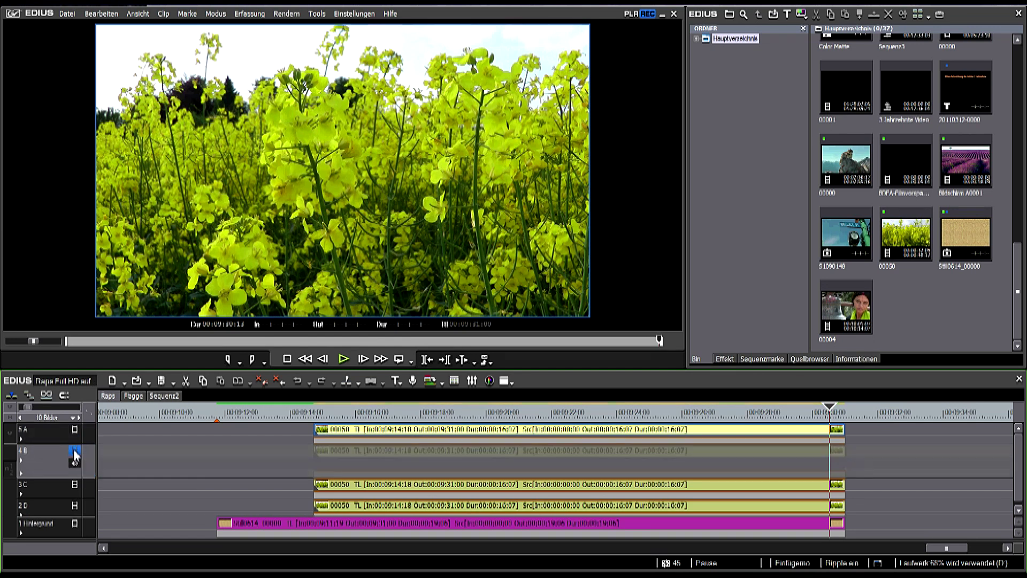
left_click(75, 484)
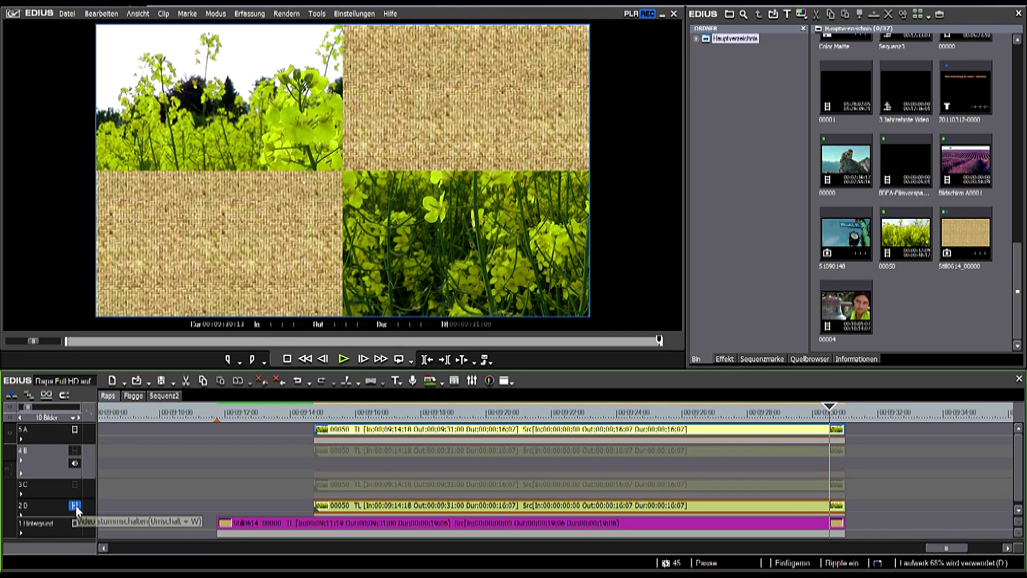
left_click(76, 506)
left_click(76, 524)
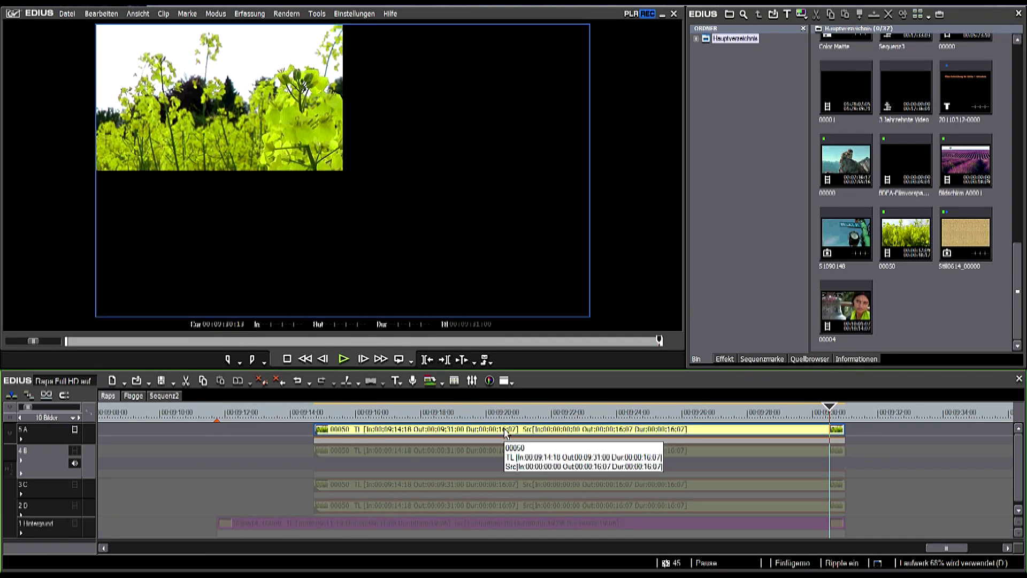
- Open the Layouter of the track 5 A clip, examine its layout at the keyframes 00:00:08:00, 00:00:05:13 and 00:00:00:10, and close it
left_click(855, 358)
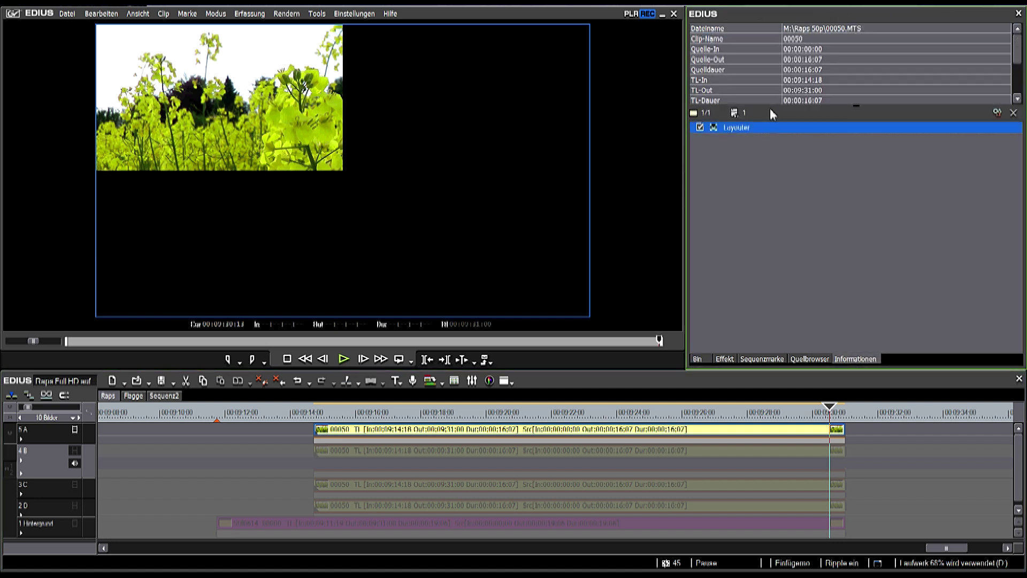
left_click(997, 114)
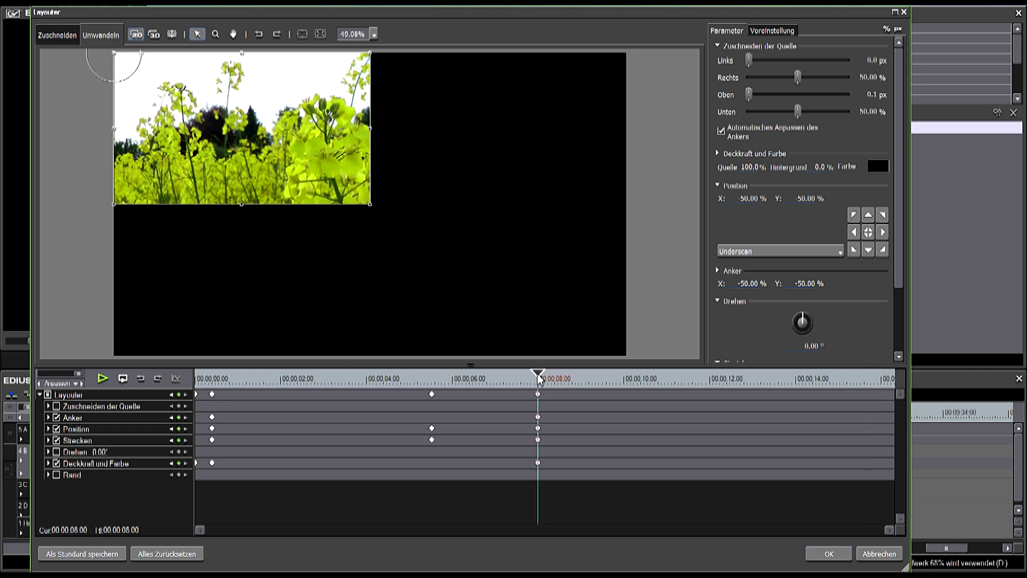
left_click(434, 378)
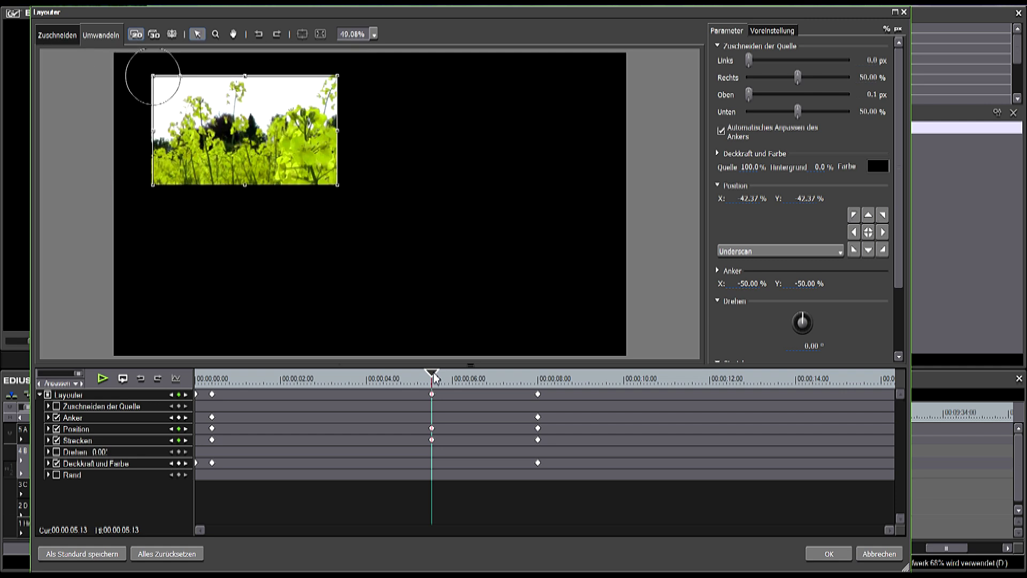
left_click(215, 378)
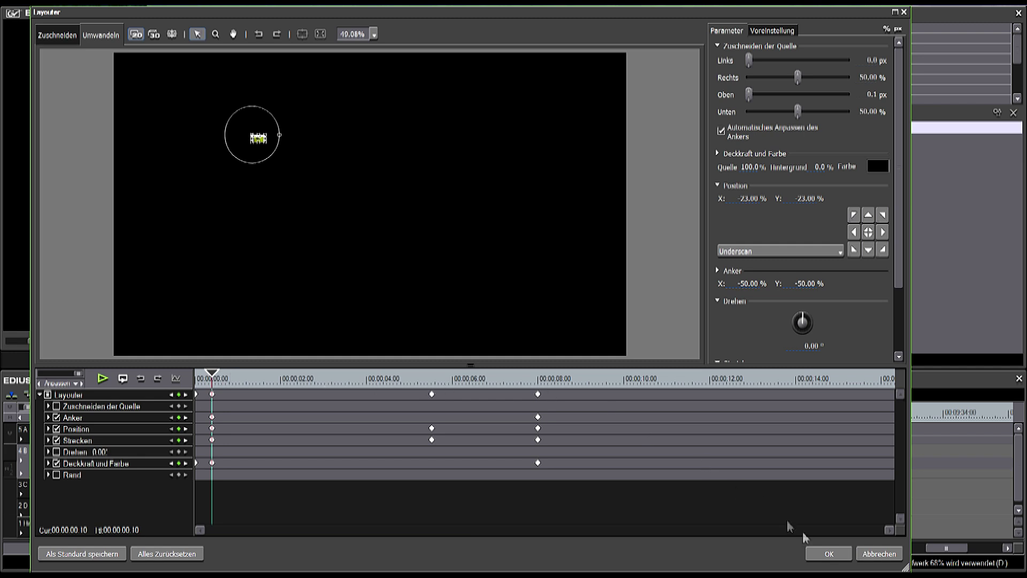
left_click(829, 553)
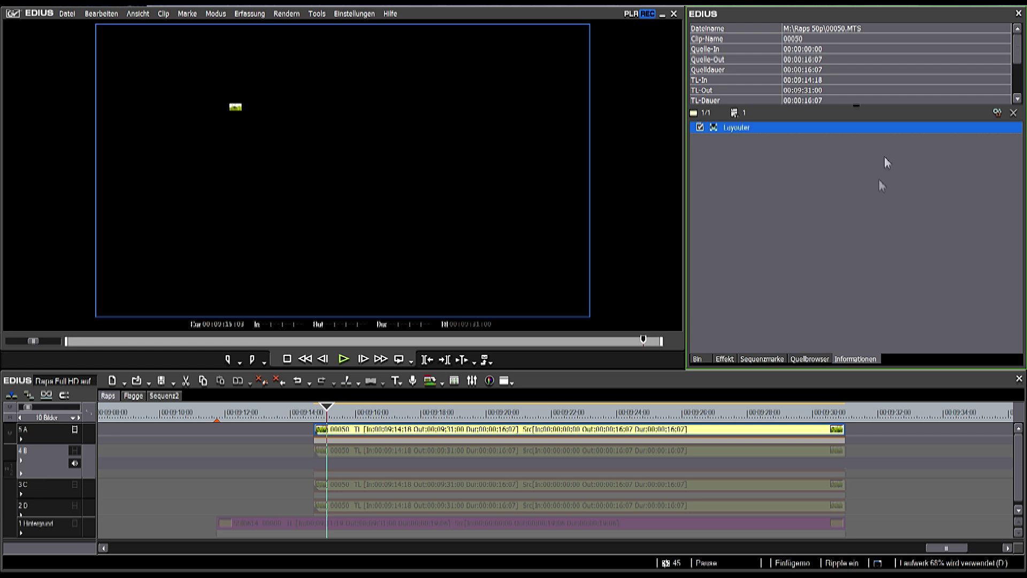
- Save the track 5 A clip's Layouter settings as a current user preset and rename the preset Layouter A
right_click(889, 131)
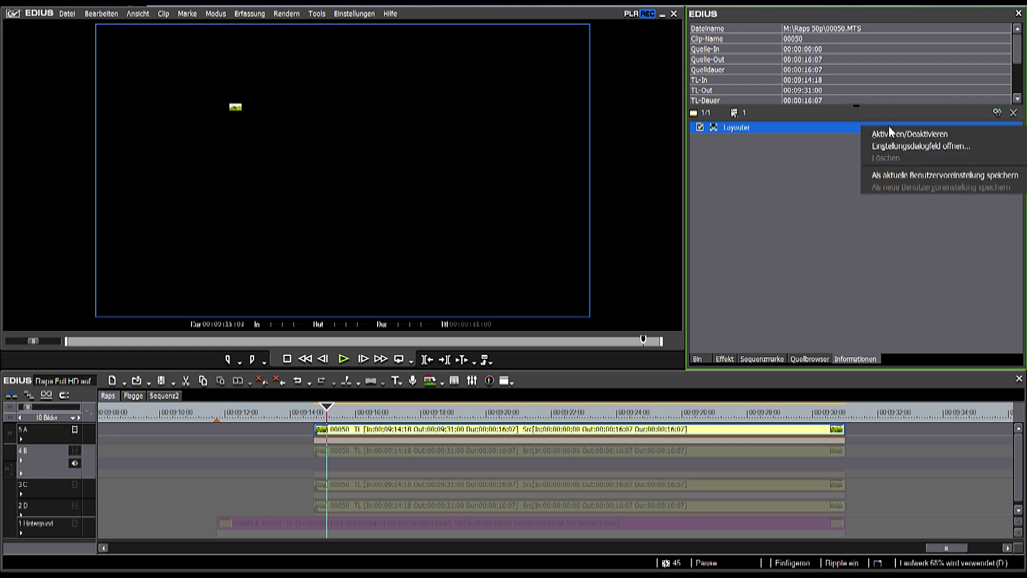
left_click(910, 174)
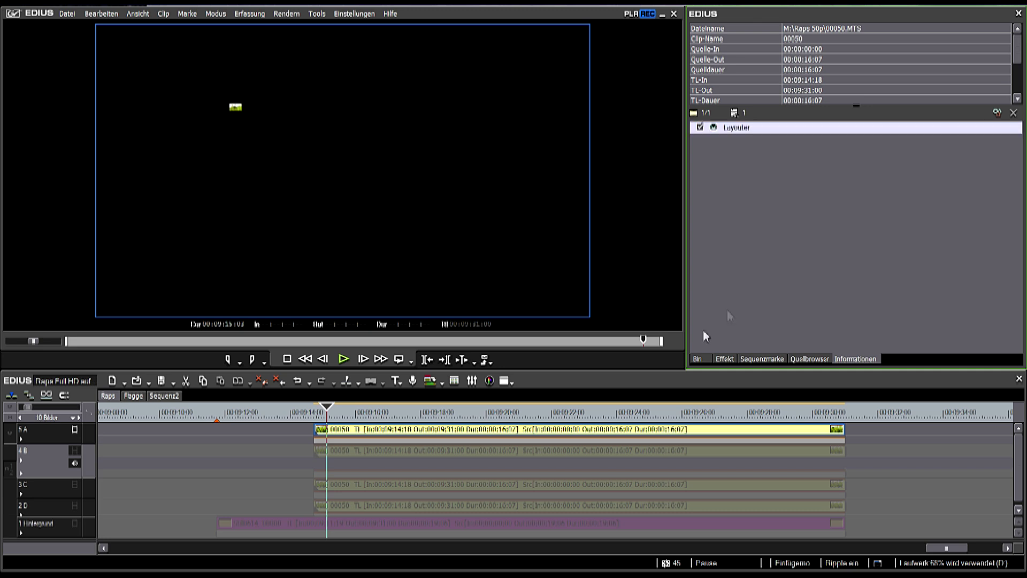
left_click(726, 359)
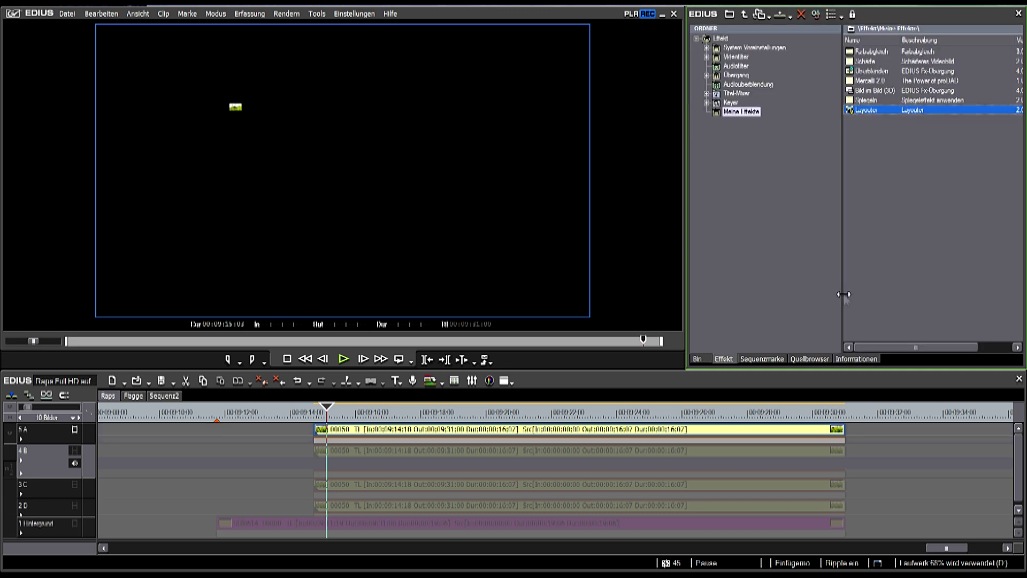
right_click(889, 113)
left_click(912, 142)
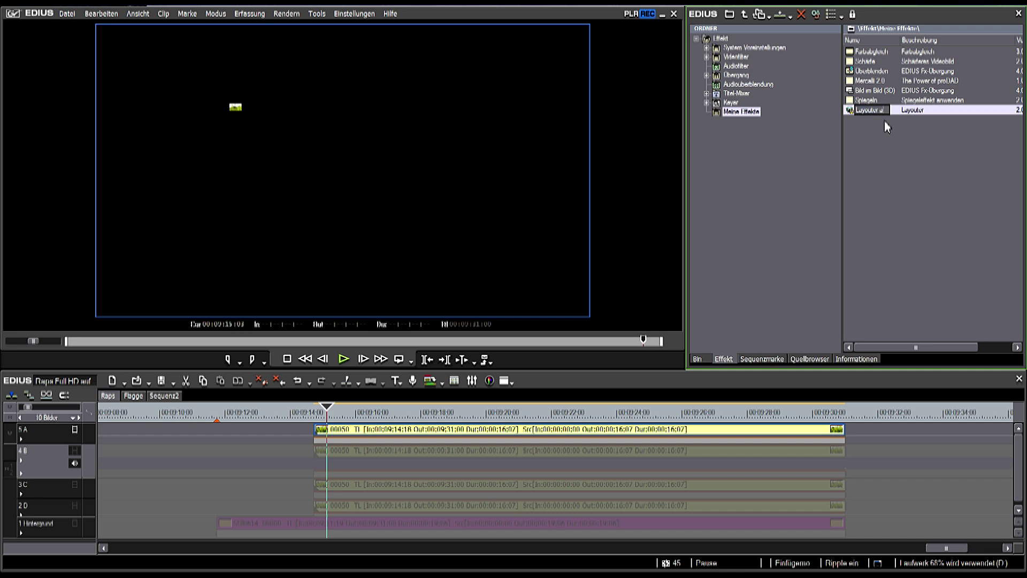
type("A")
key("Return")
- Save the track 4 B clip's Layouter settings as a current user preset and rename the preset Layouter B
left_click(319, 455)
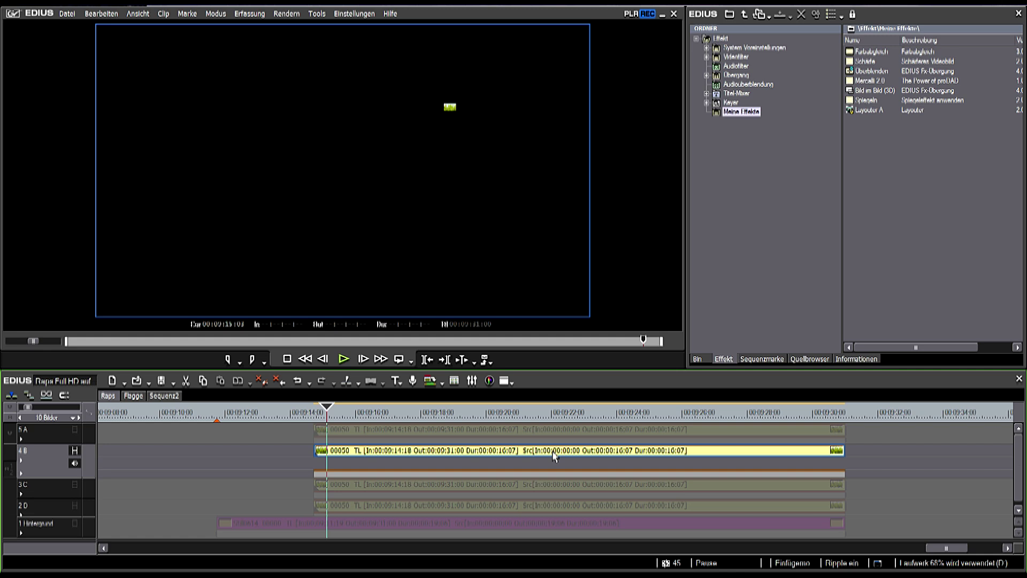
left_click(856, 359)
right_click(906, 131)
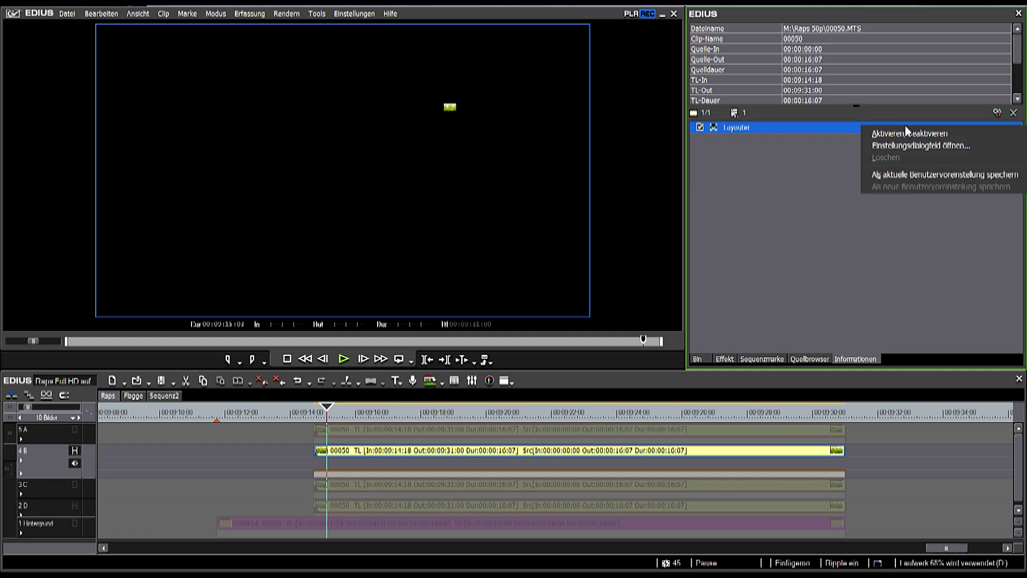
left_click(933, 180)
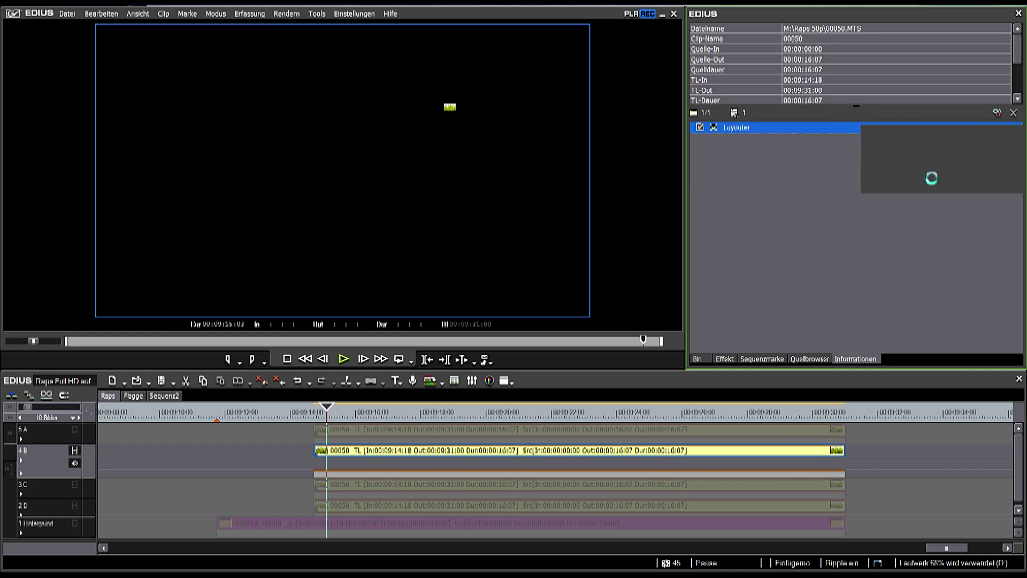
right_click(887, 119)
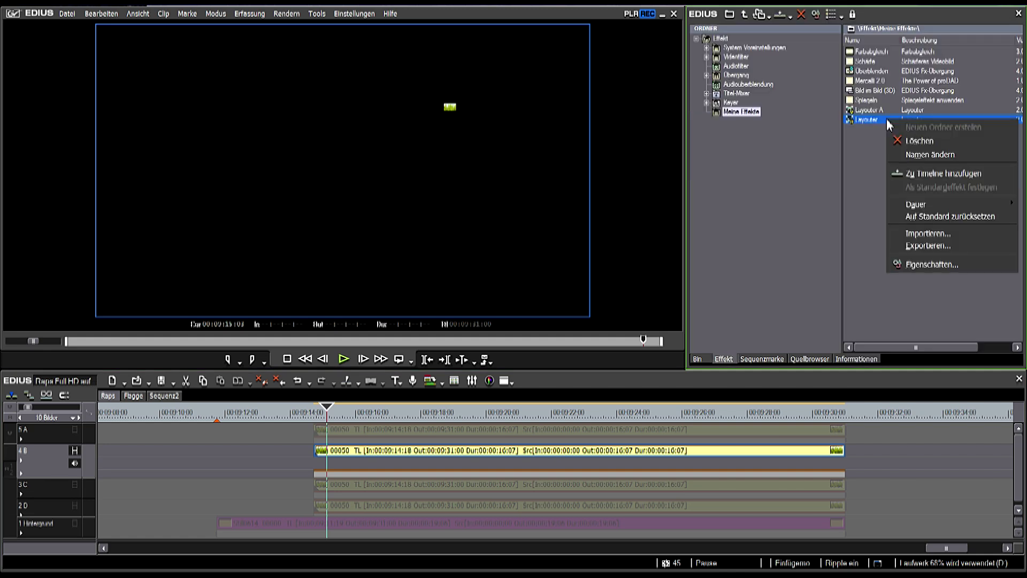
left_click(920, 156)
type("B")
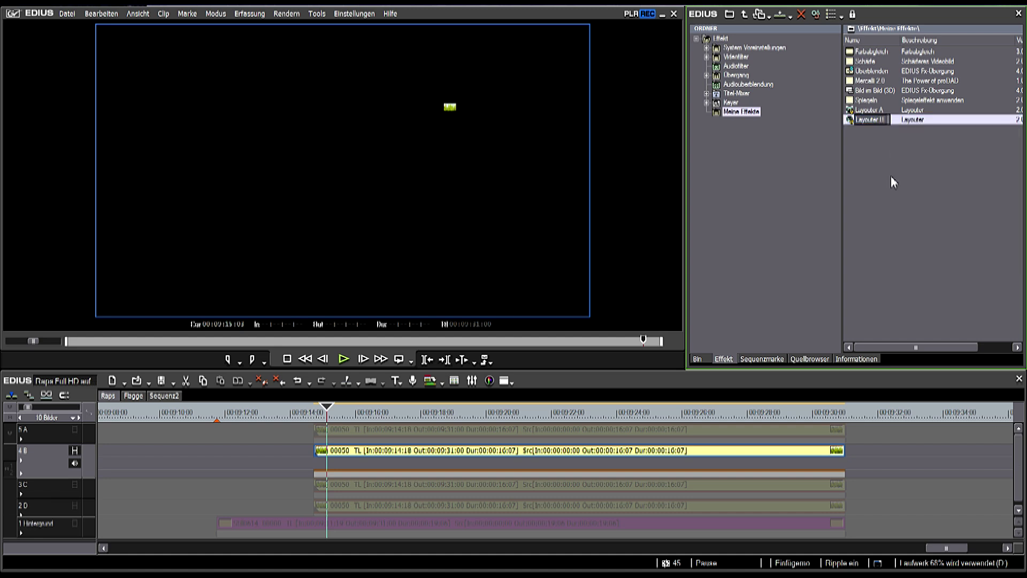
left_click(918, 153)
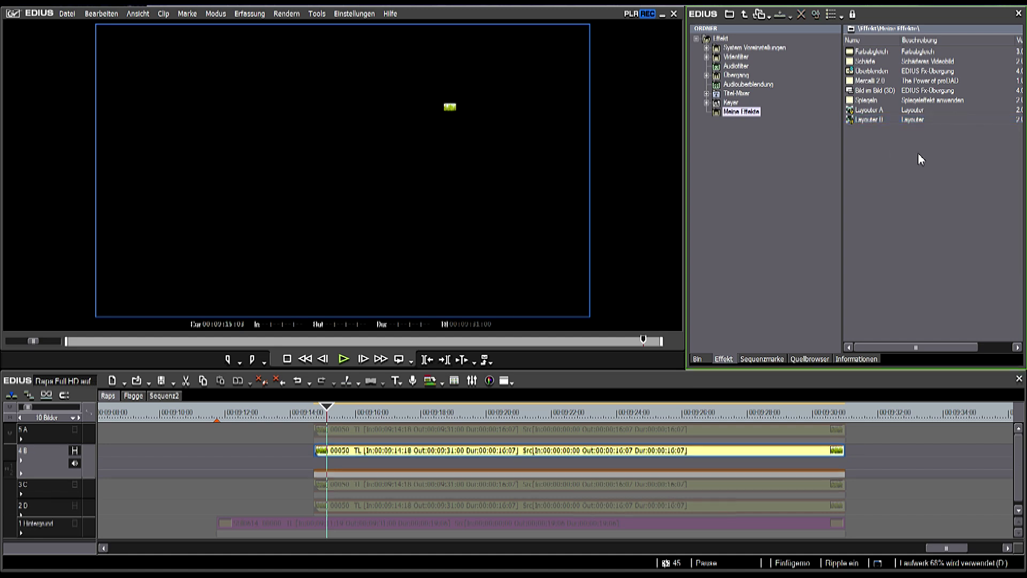
- Save the Layouter settings of the track 3 C and 2 D clips as user presets named Layouter C and Layouter D
left_click(660, 485)
left_click(854, 359)
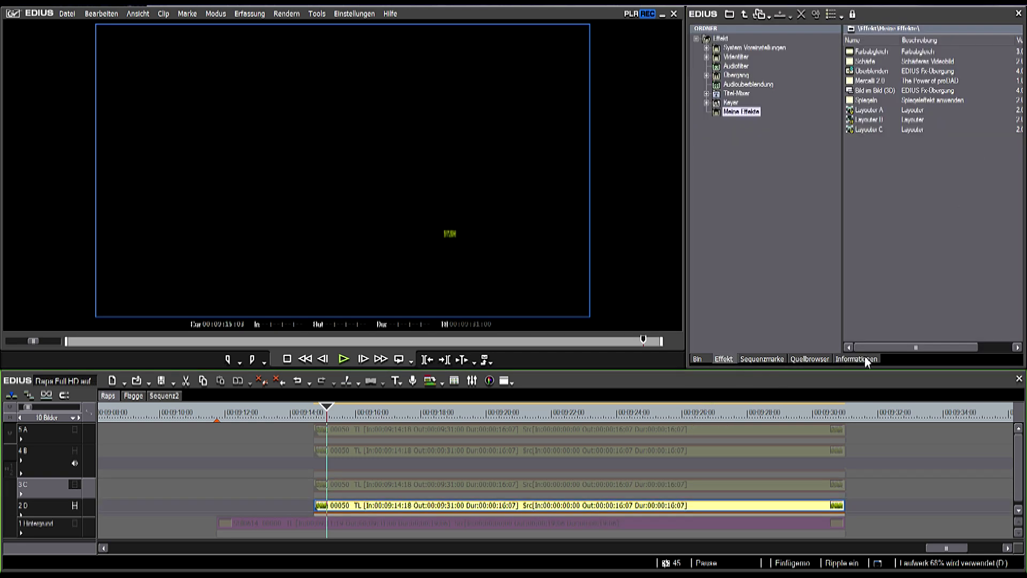
left_click(864, 355)
right_click(931, 129)
left_click(949, 172)
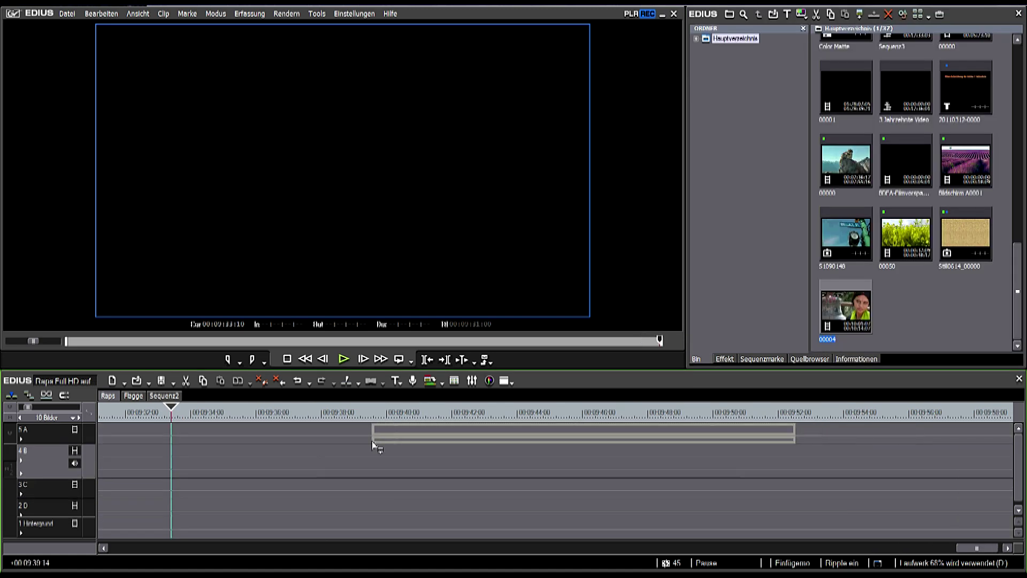
- Place clip 00004 on track 5 A at 00:09:33:10, apply the Layouter A preset to it and play it back
left_click_drag(372, 441, 173, 439)
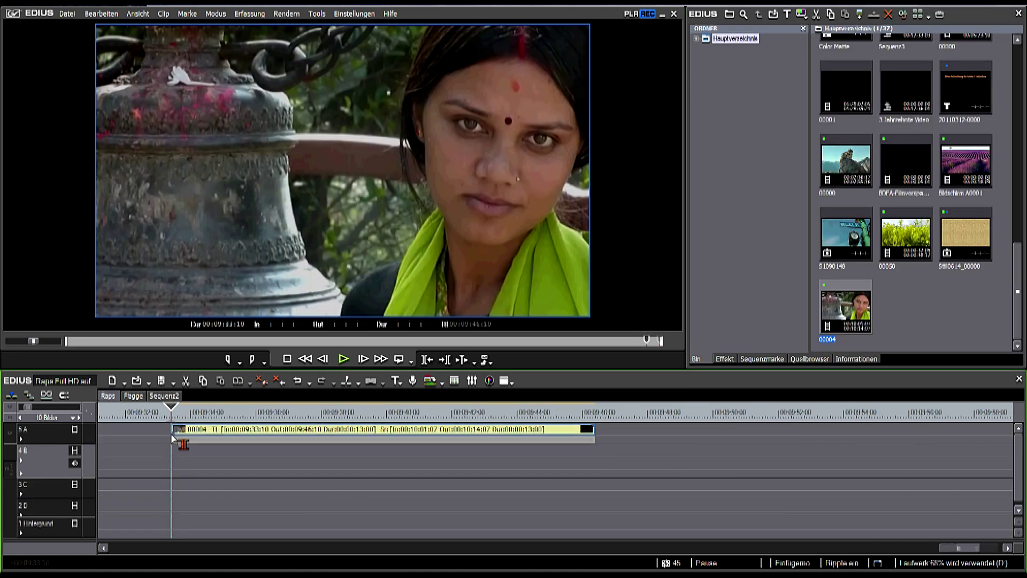
left_click(724, 358)
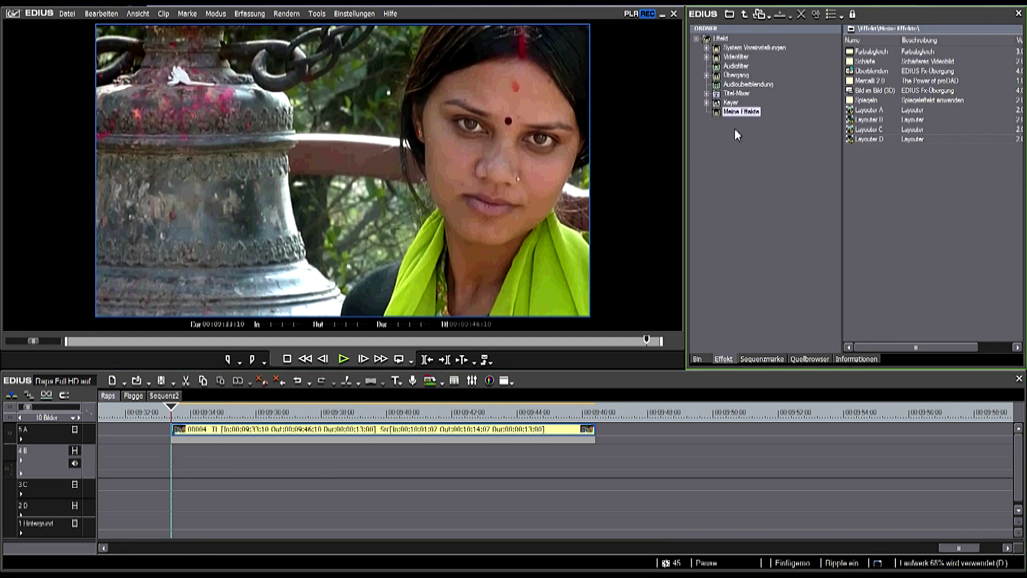
left_click_drag(879, 111, 562, 302)
left_click_drag(420, 402, 407, 429)
key("space")
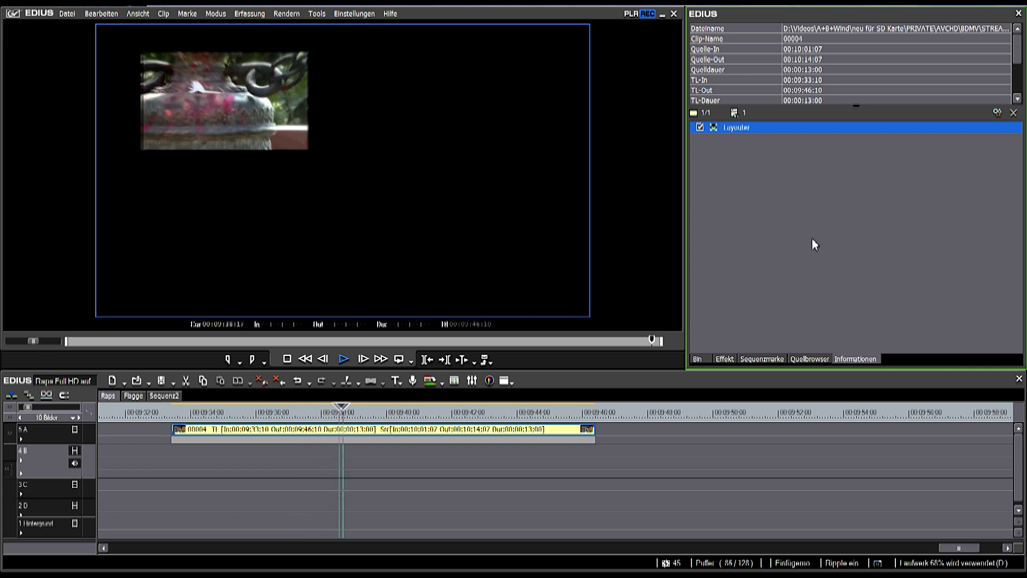
- Place clip 00004 on track 4 B at 00:09:33:10 as well and apply the Layouter B preset to it
left_click(697, 359)
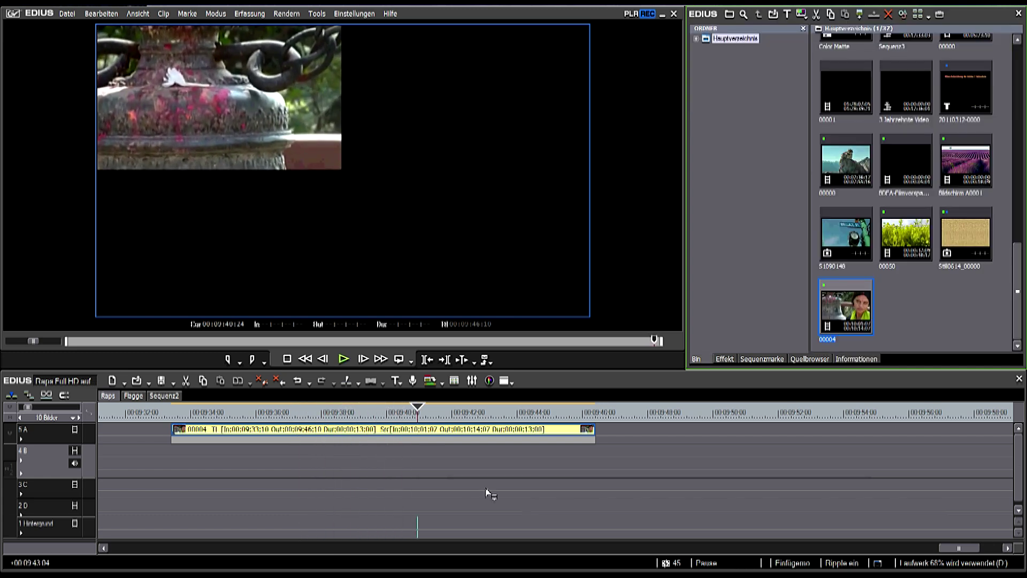
left_click_drag(222, 466, 173, 461)
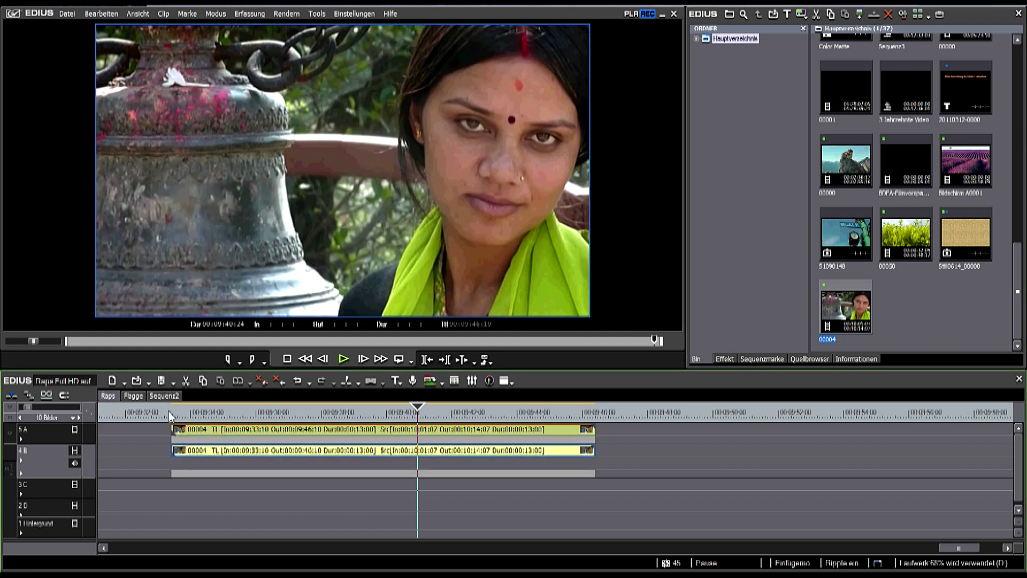
left_click(184, 412)
left_click(724, 358)
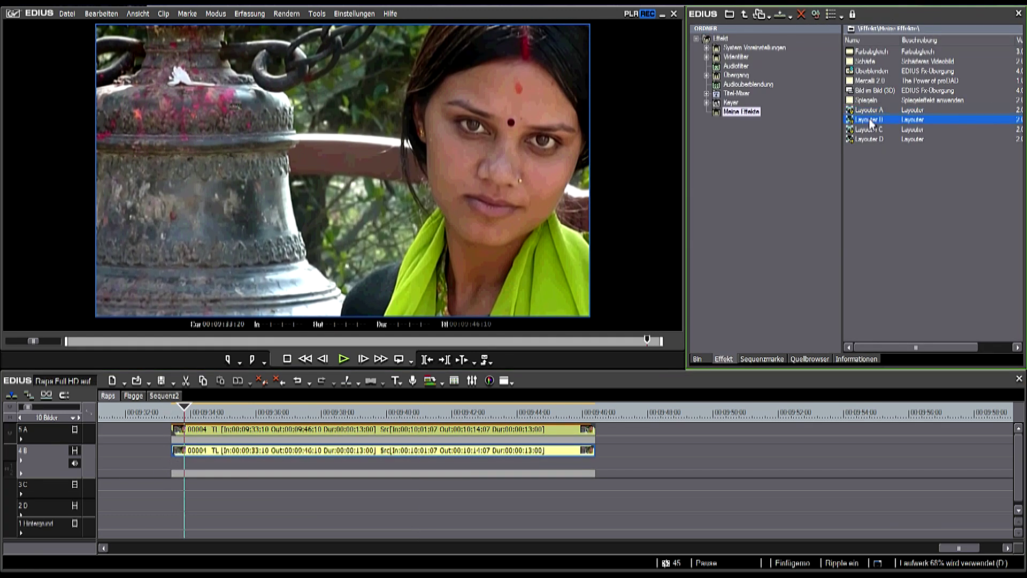
left_click_drag(532, 323, 239, 455)
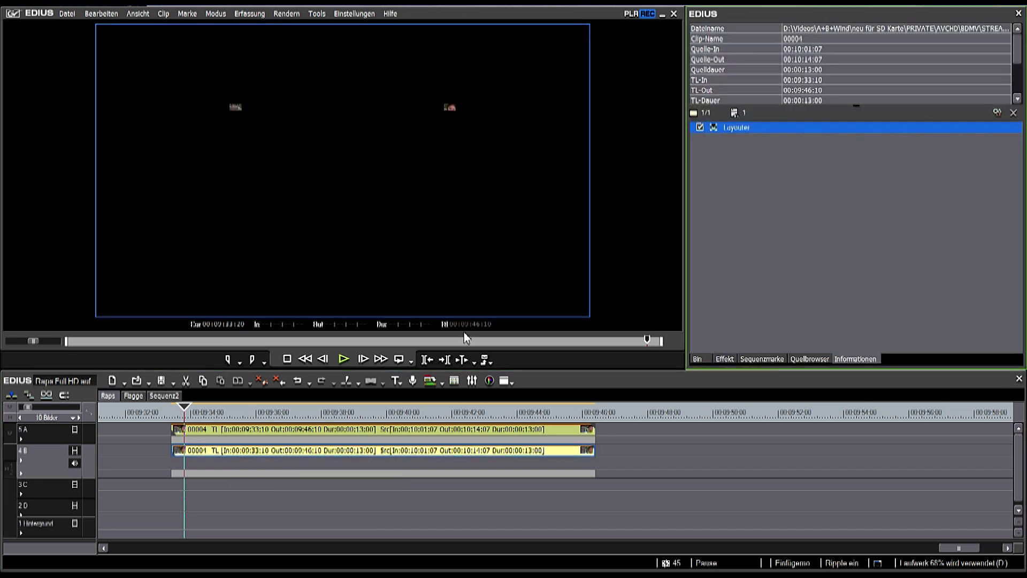
- Add clip 00004 to tracks 3 C and 2 D, apply Layouter C and Layouter D respectively, and play the four-part composition
left_click(697, 358)
left_click_drag(847, 290, 176, 509)
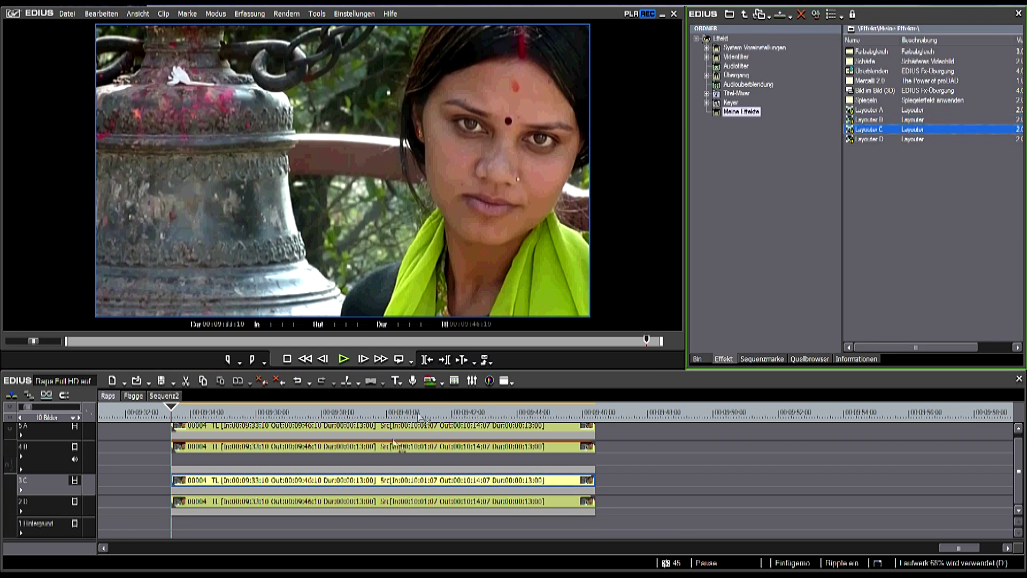
left_click_drag(393, 443, 376, 480)
left_click_drag(867, 139, 794, 204)
left_click_drag(508, 384, 382, 503)
left_click(344, 359)
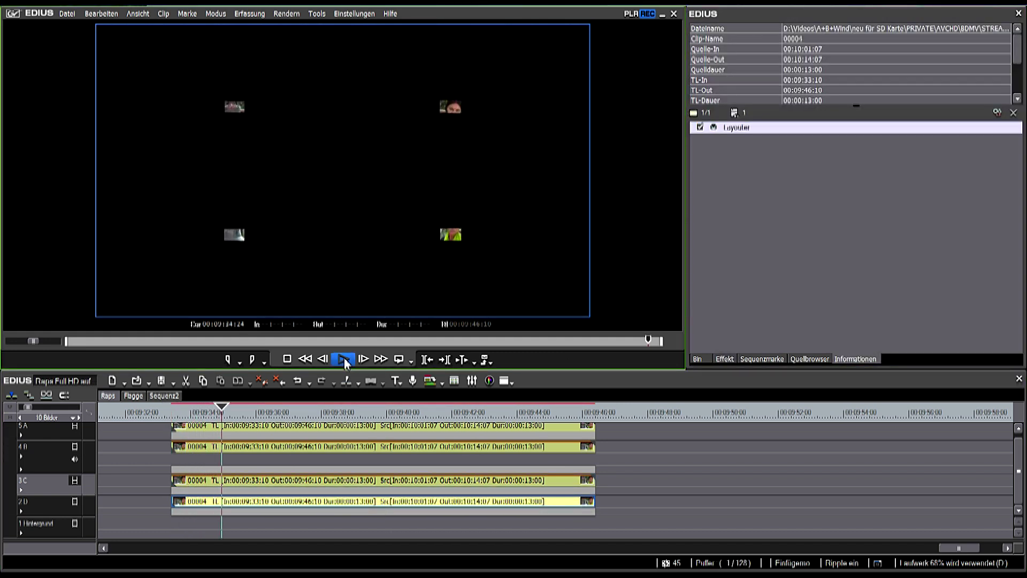
key("ctrl+F11")
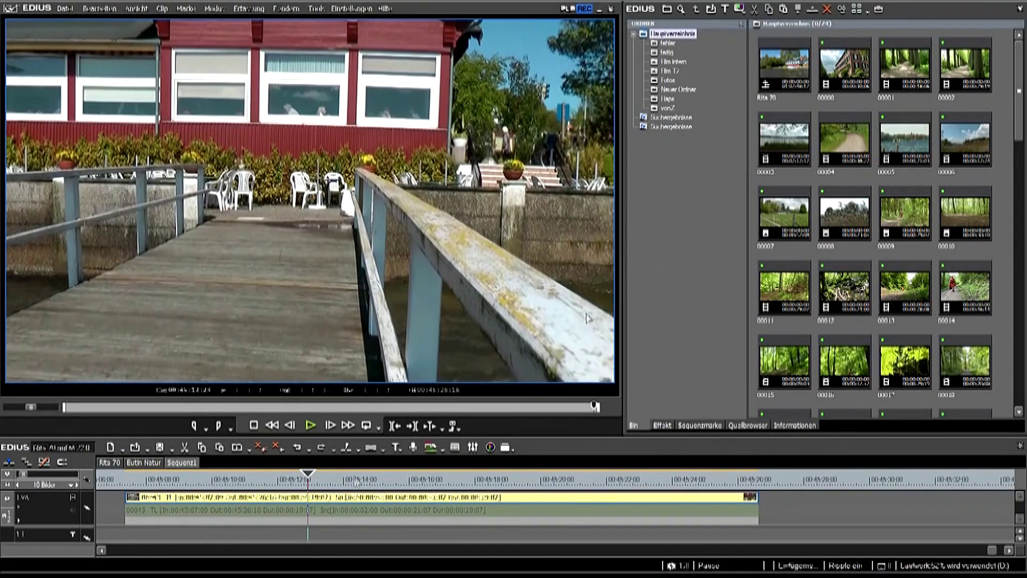
- Play clip 00043 from its beginning to check the camera shake, and apply the Mercalli 2.0 effect to it
left_click(138, 481)
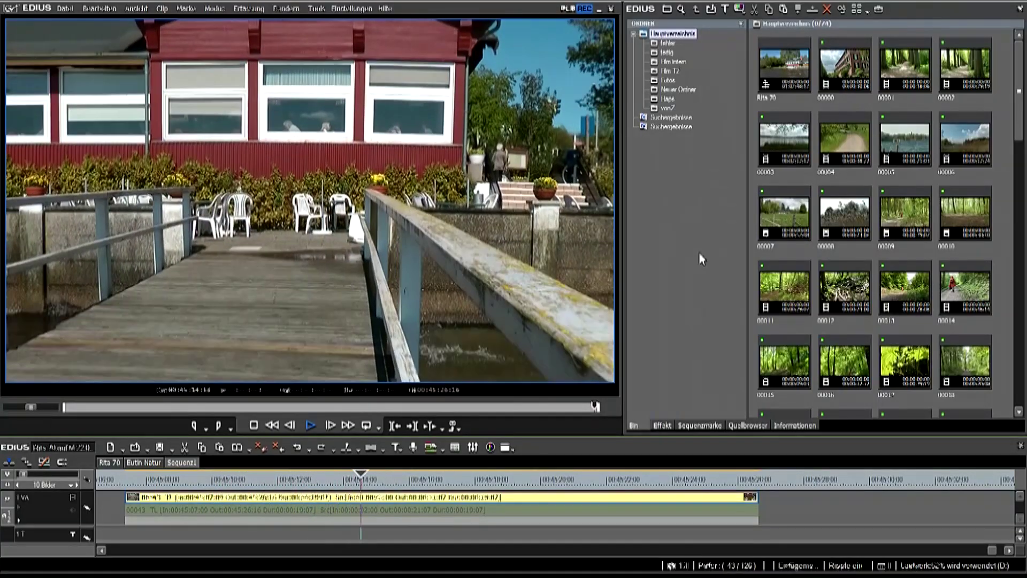
key("space")
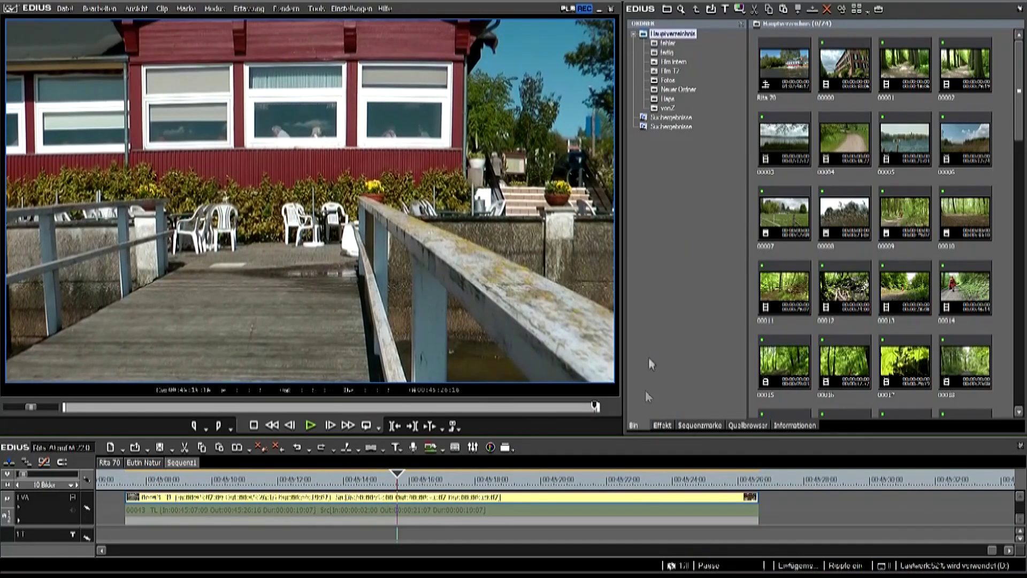
left_click(662, 425)
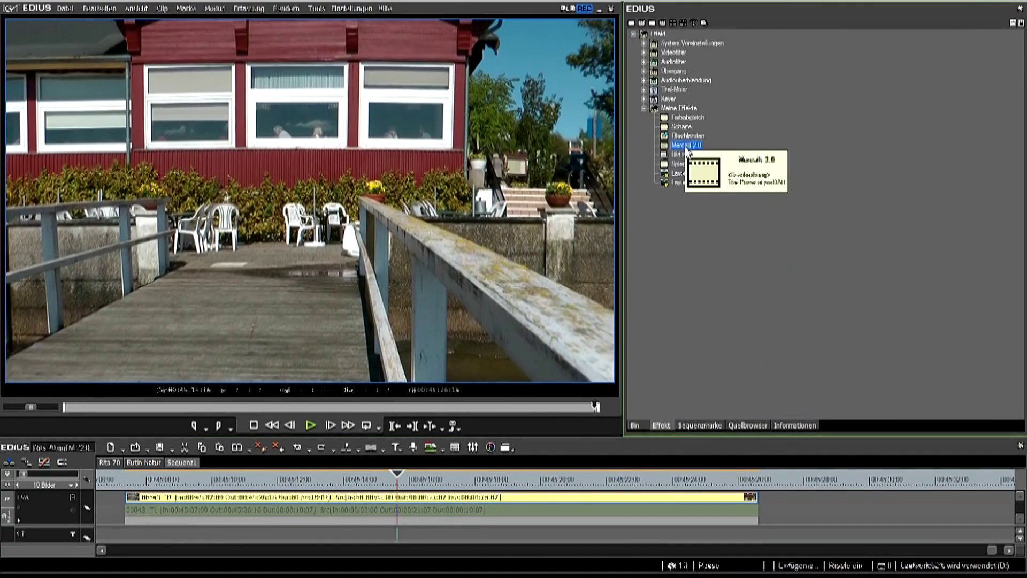
left_click_drag(685, 150, 450, 502)
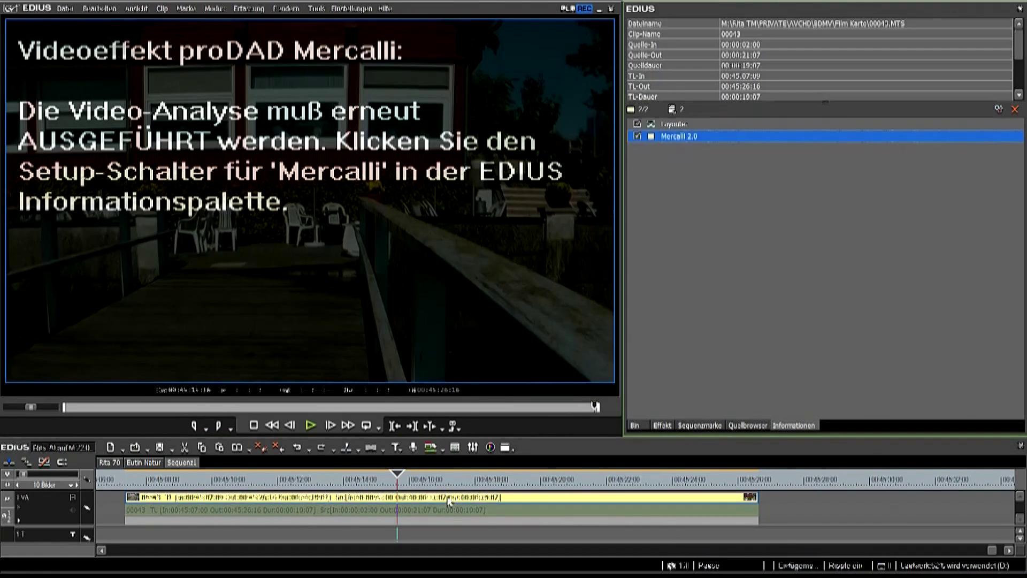
- Set the Mercalli virtual camera of clip 00043 to Gleitende Kamera and apply the settings to run the video analysis
left_click(998, 109)
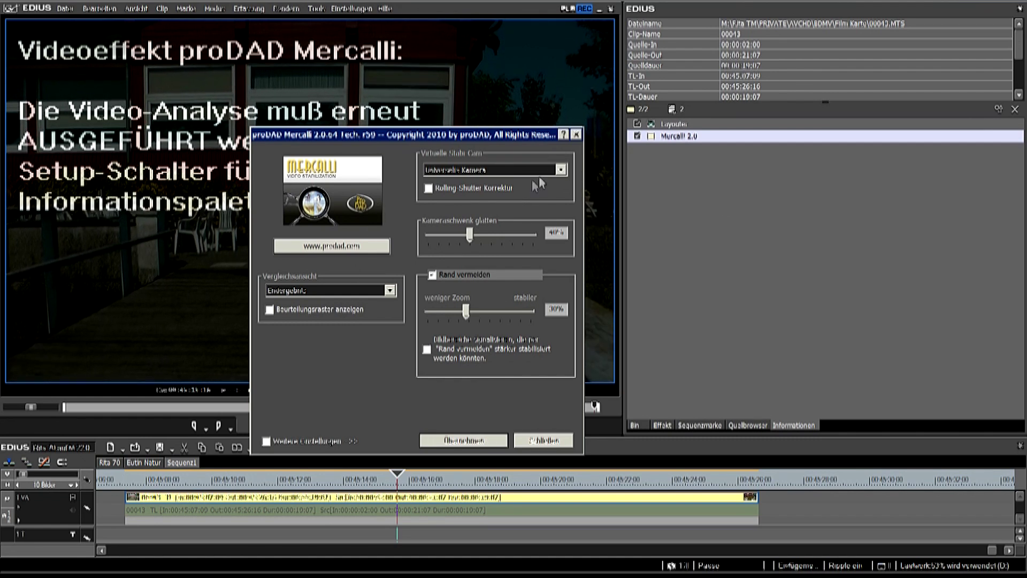
left_click(561, 170)
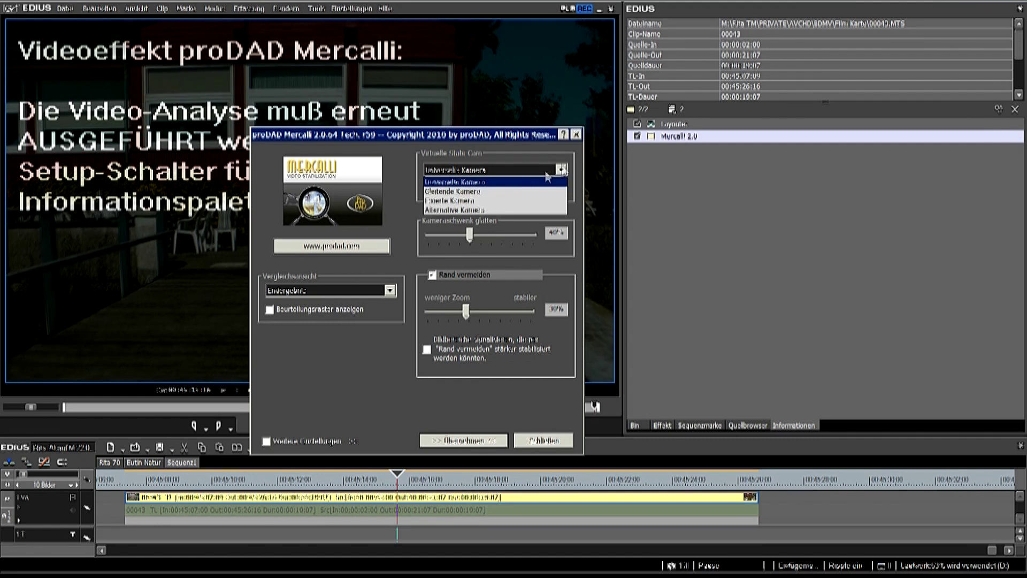
left_click(480, 192)
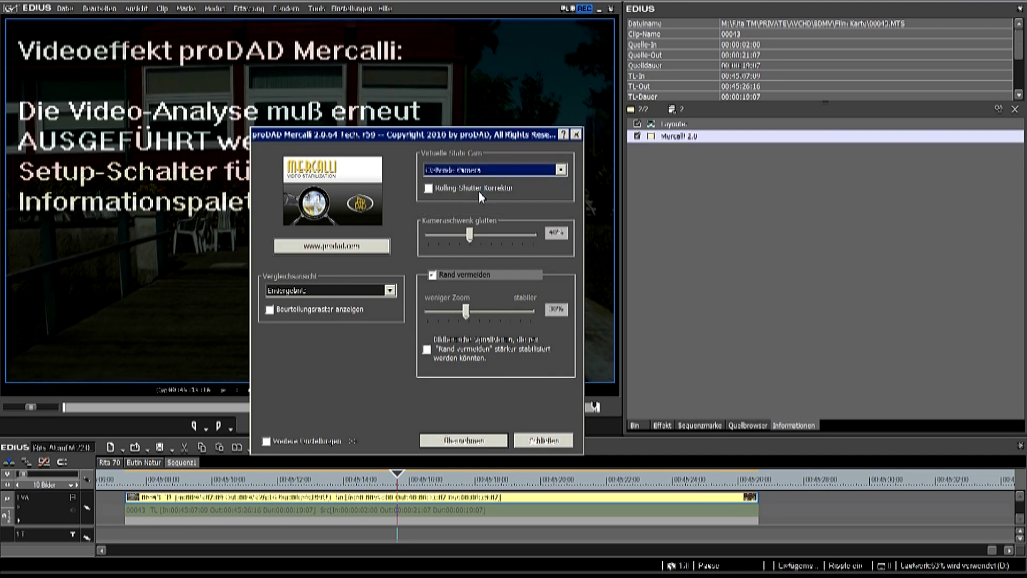
left_click(465, 442)
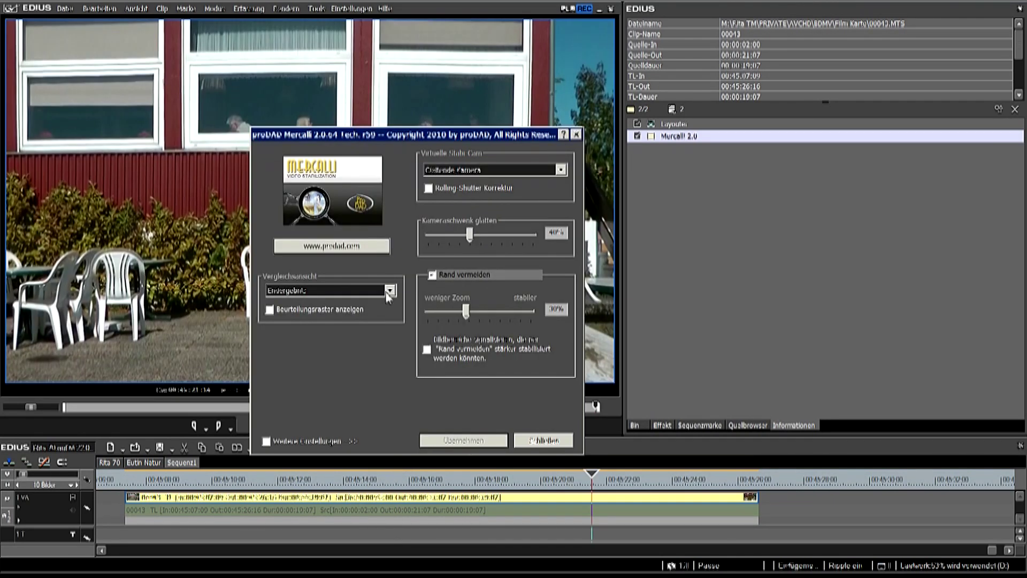
- Set the Mercalli comparison view to horizontaler Splitscreen, close the settings and play the clip
left_click(390, 290)
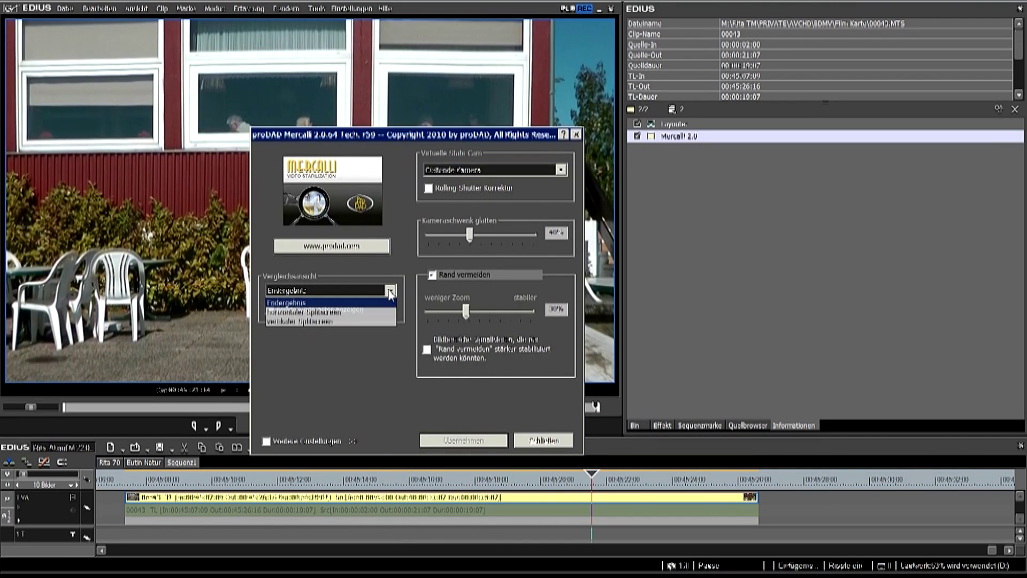
left_click(341, 312)
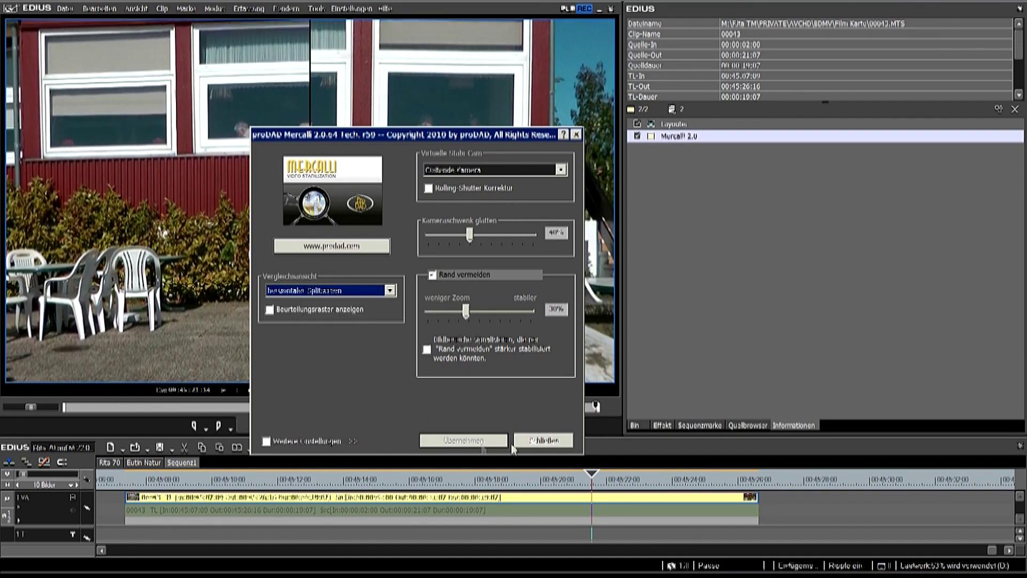
left_click(543, 441)
left_click(311, 426)
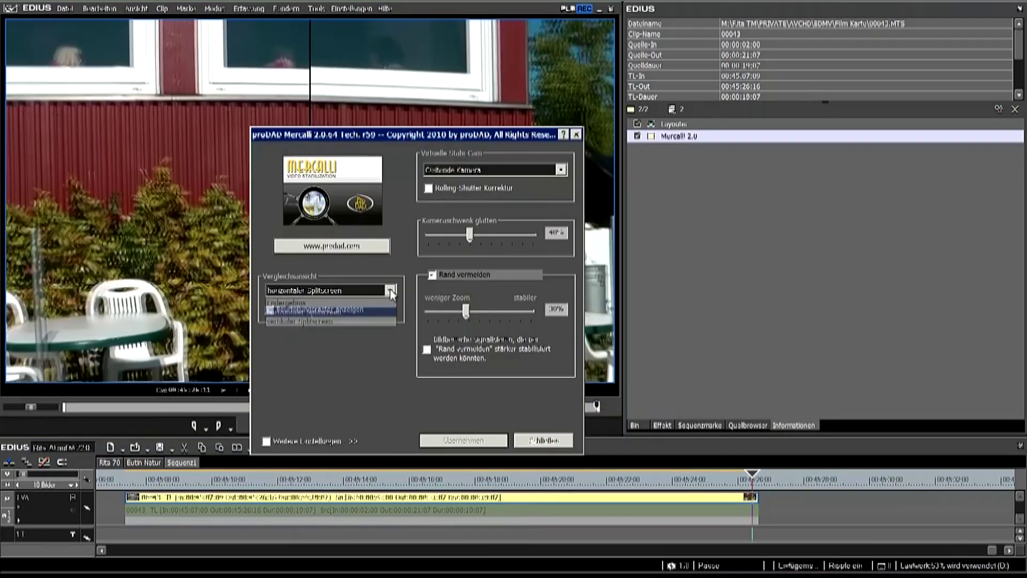
- Set the Mercalli comparison view to vertikaler Splitscreen, close the settings, and play the clip for comparison
left_click(390, 290)
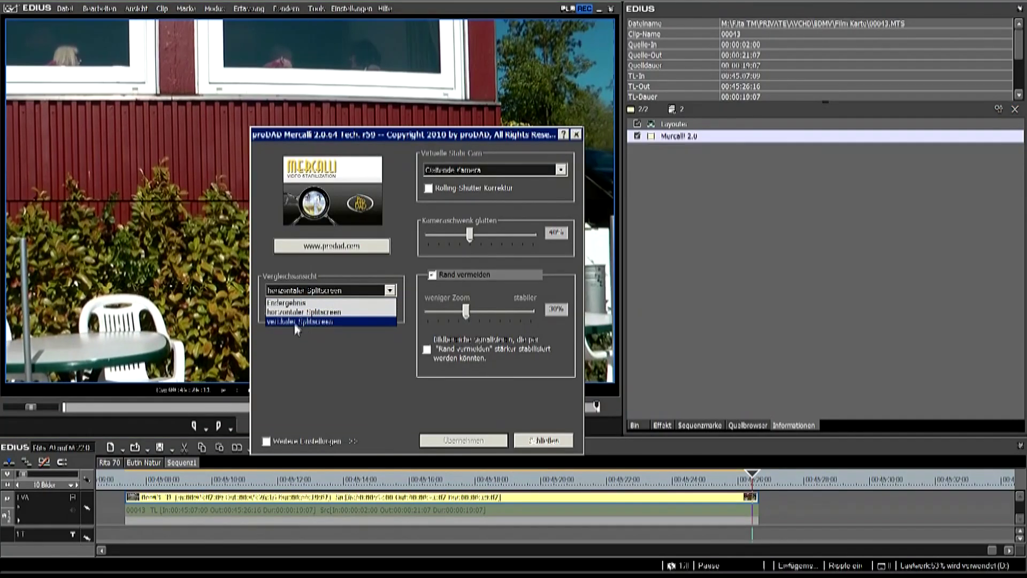
left_click(297, 321)
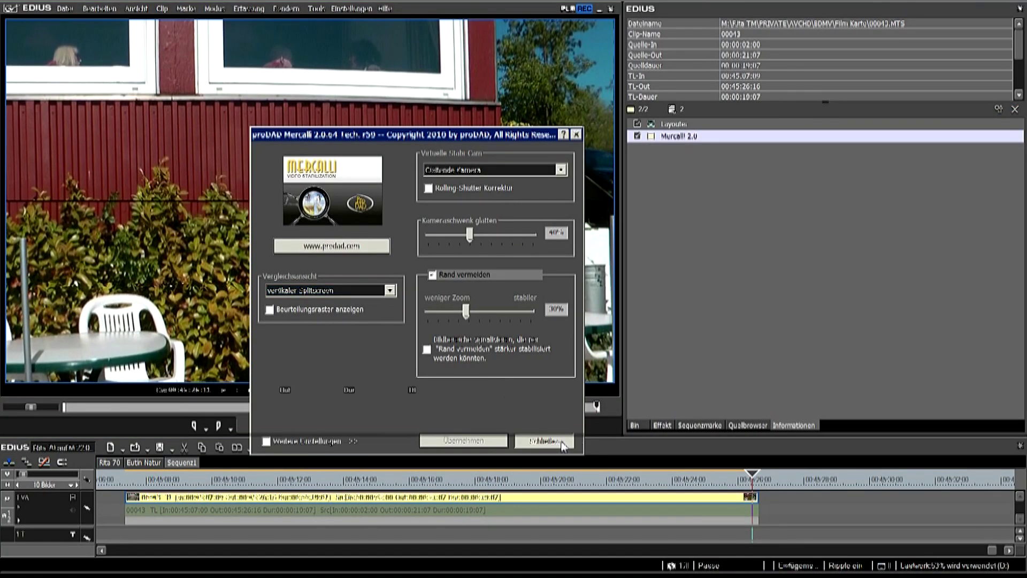
left_click(543, 440)
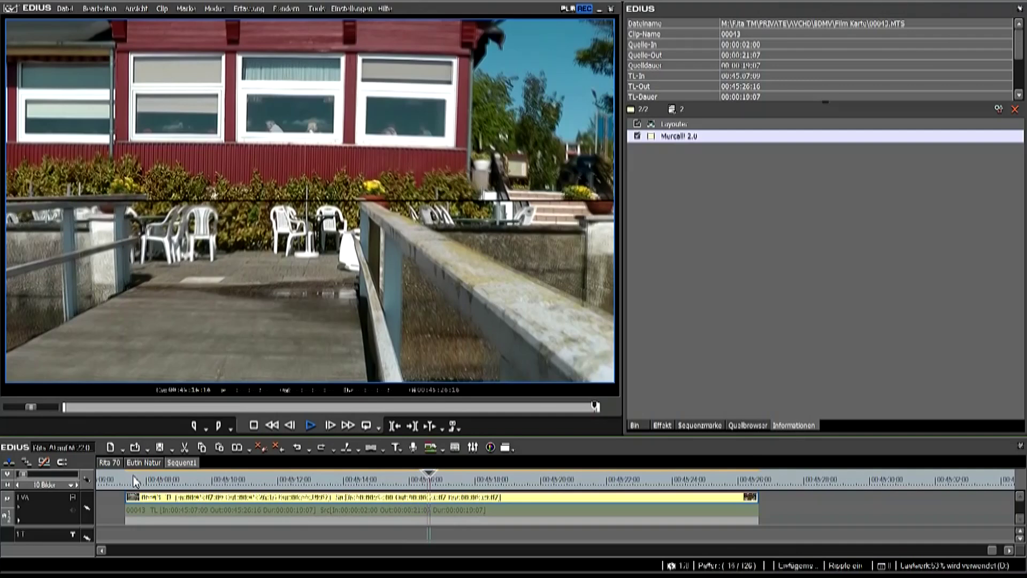
key("space")
- Apply the Schärfe effect to clip 00043 and open its settings
left_click(662, 425)
left_click(680, 127)
left_click_drag(681, 128, 497, 500)
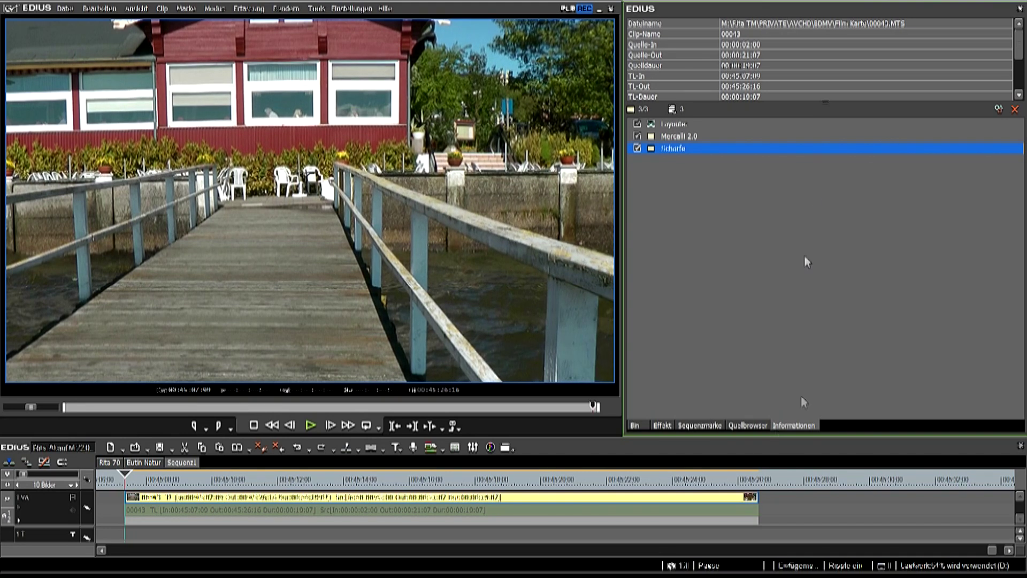
left_click(998, 110)
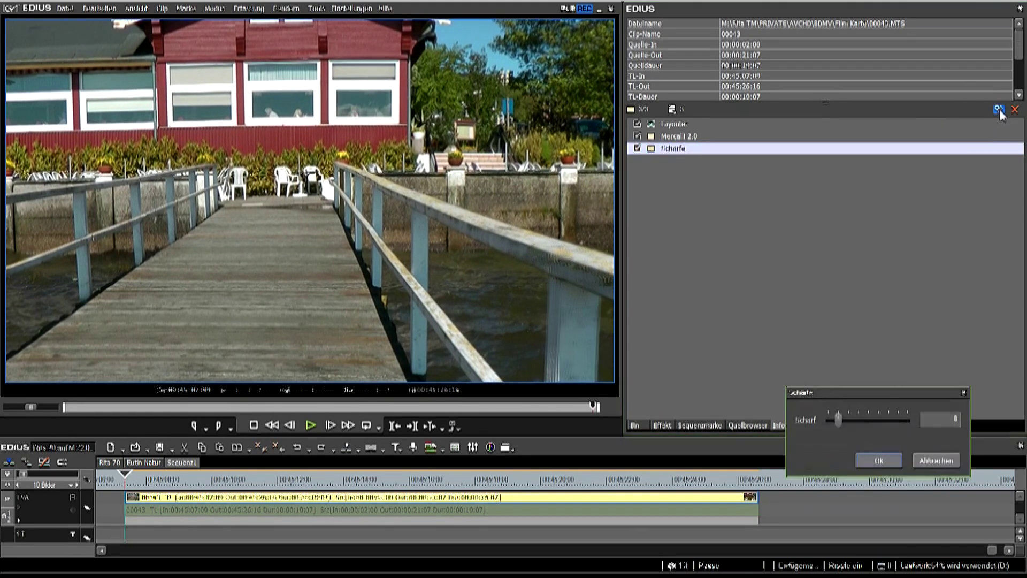